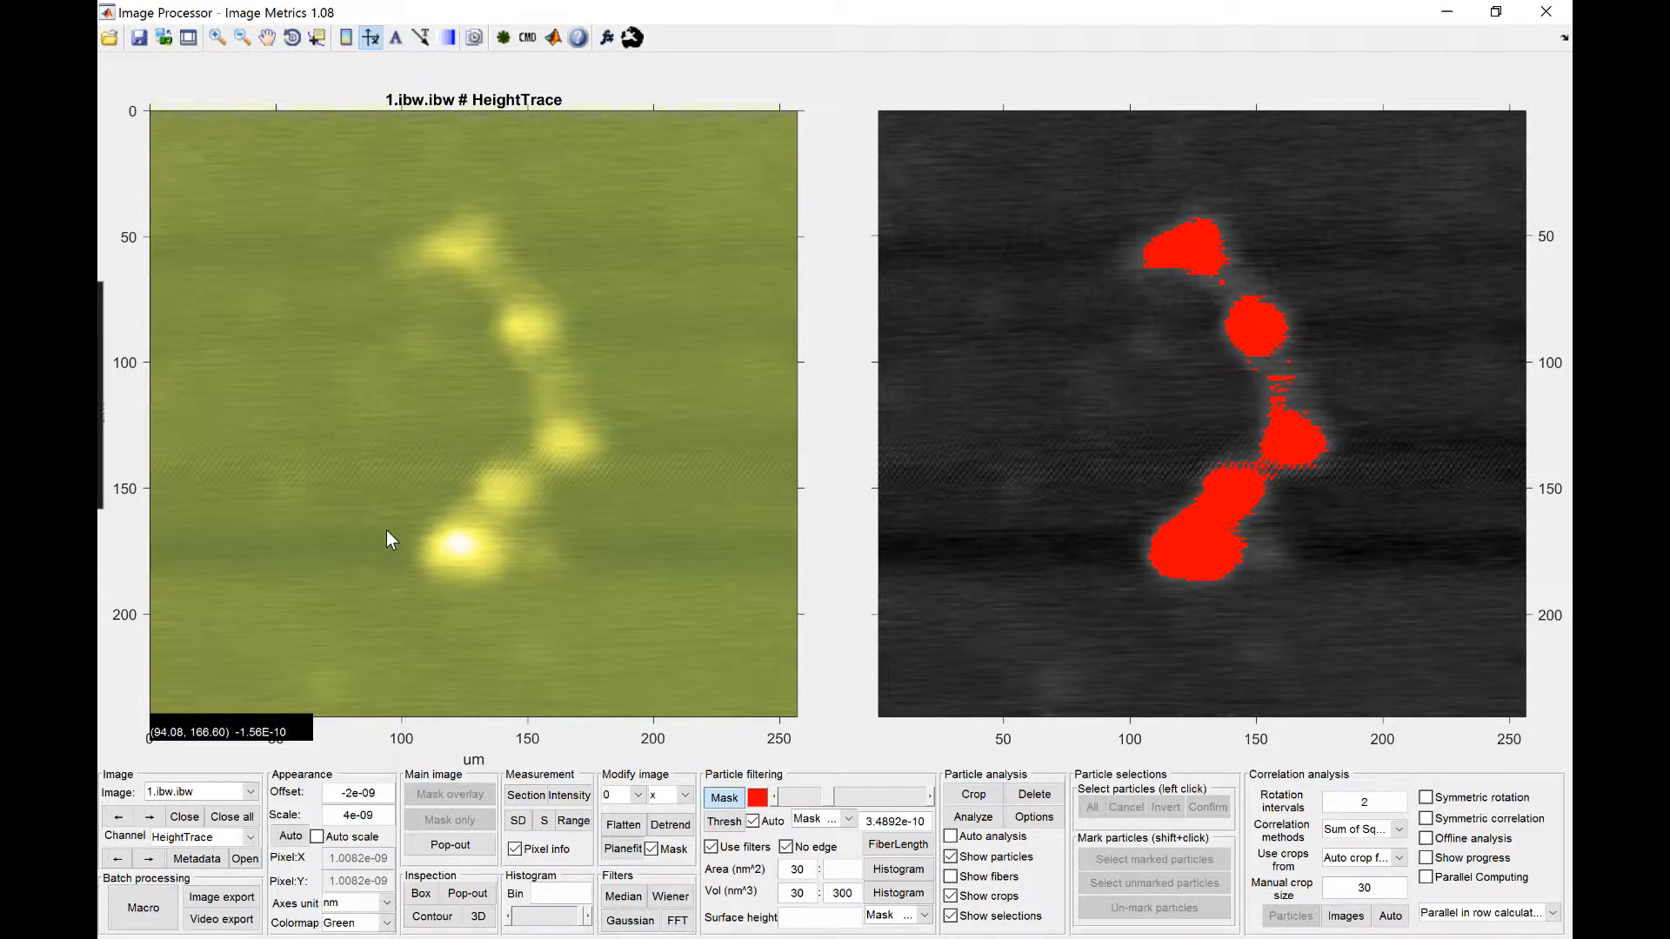
# Step: Draw an inspection box of about 126 by 169 around the bright particle chain in the height image and open its inspection view
pyautogui.click(440, 432)
pyautogui.rightClick(443, 432)
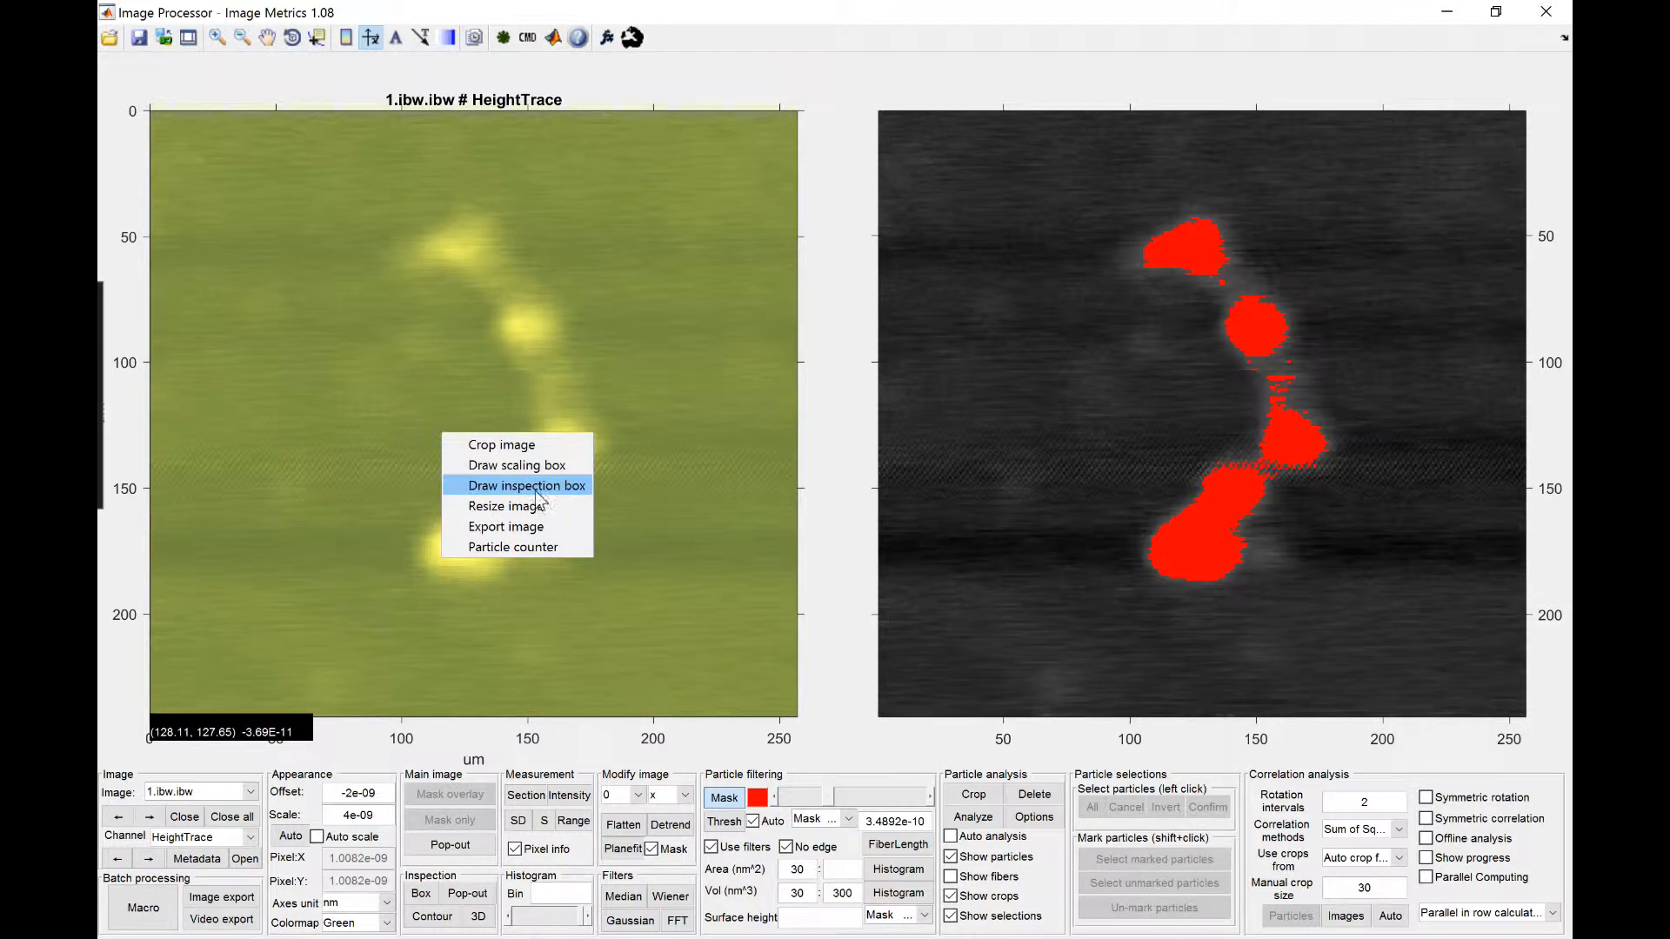
pyautogui.click(551, 484)
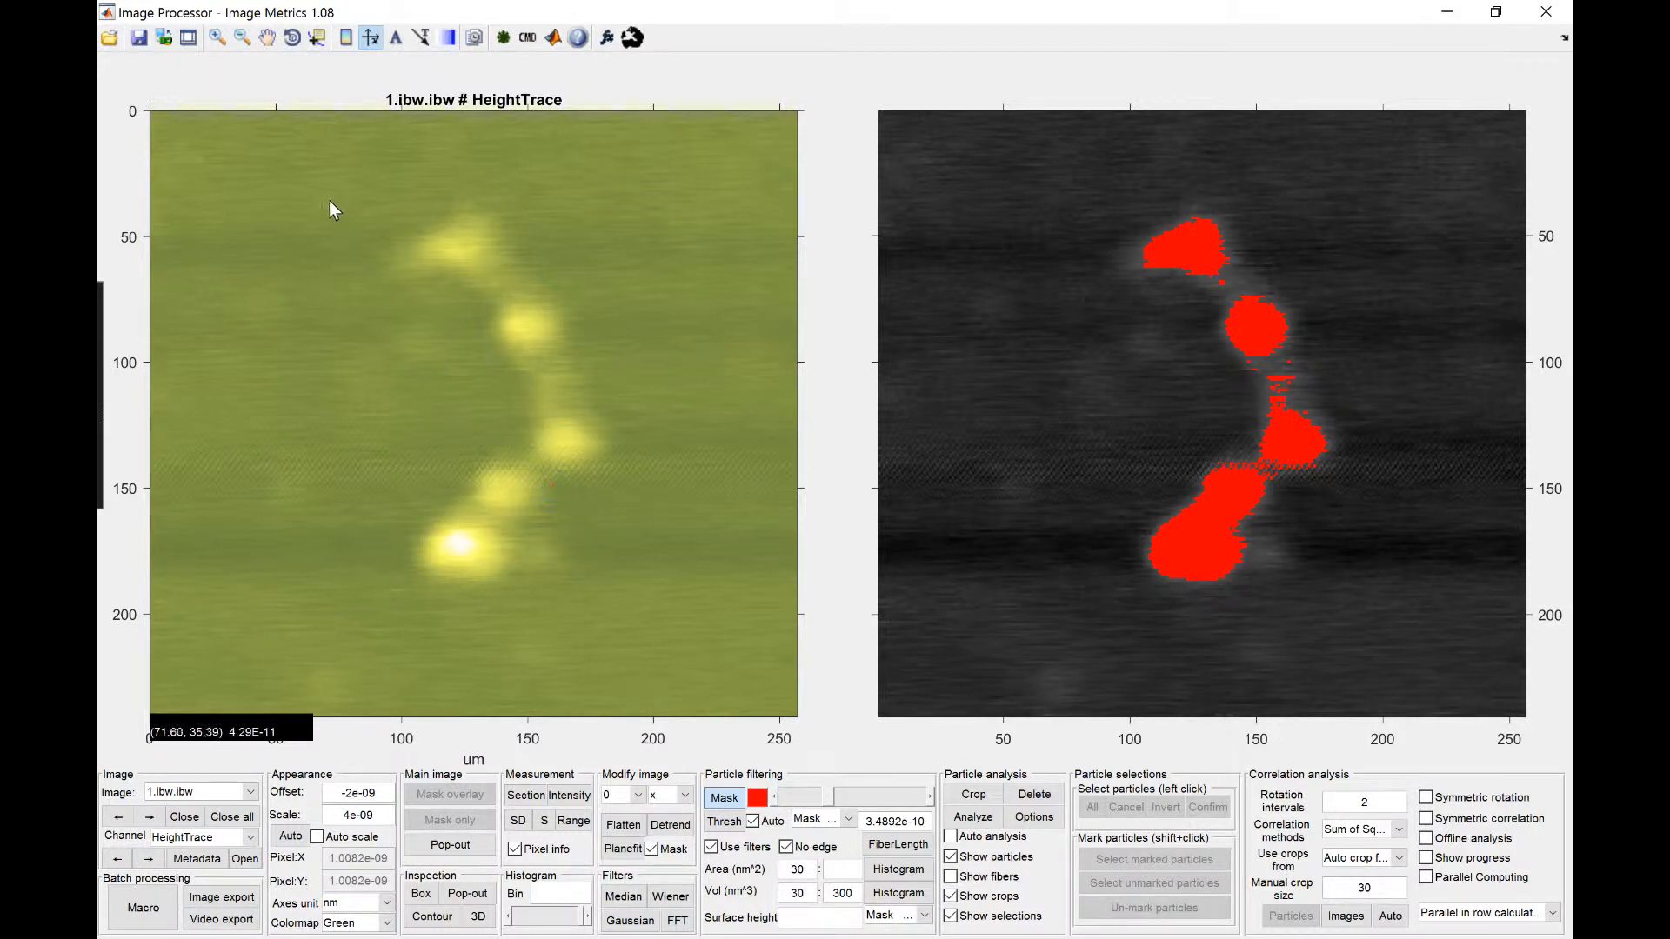
pyautogui.moveTo(327, 201)
pyautogui.mouseDown()
pyautogui.moveTo(365, 372)
pyautogui.moveTo(422, 487)
pyautogui.mouseUp()
pyautogui.moveTo(586, 598); pyautogui.dragTo(644, 623)
pyautogui.doubleClick(639, 609)
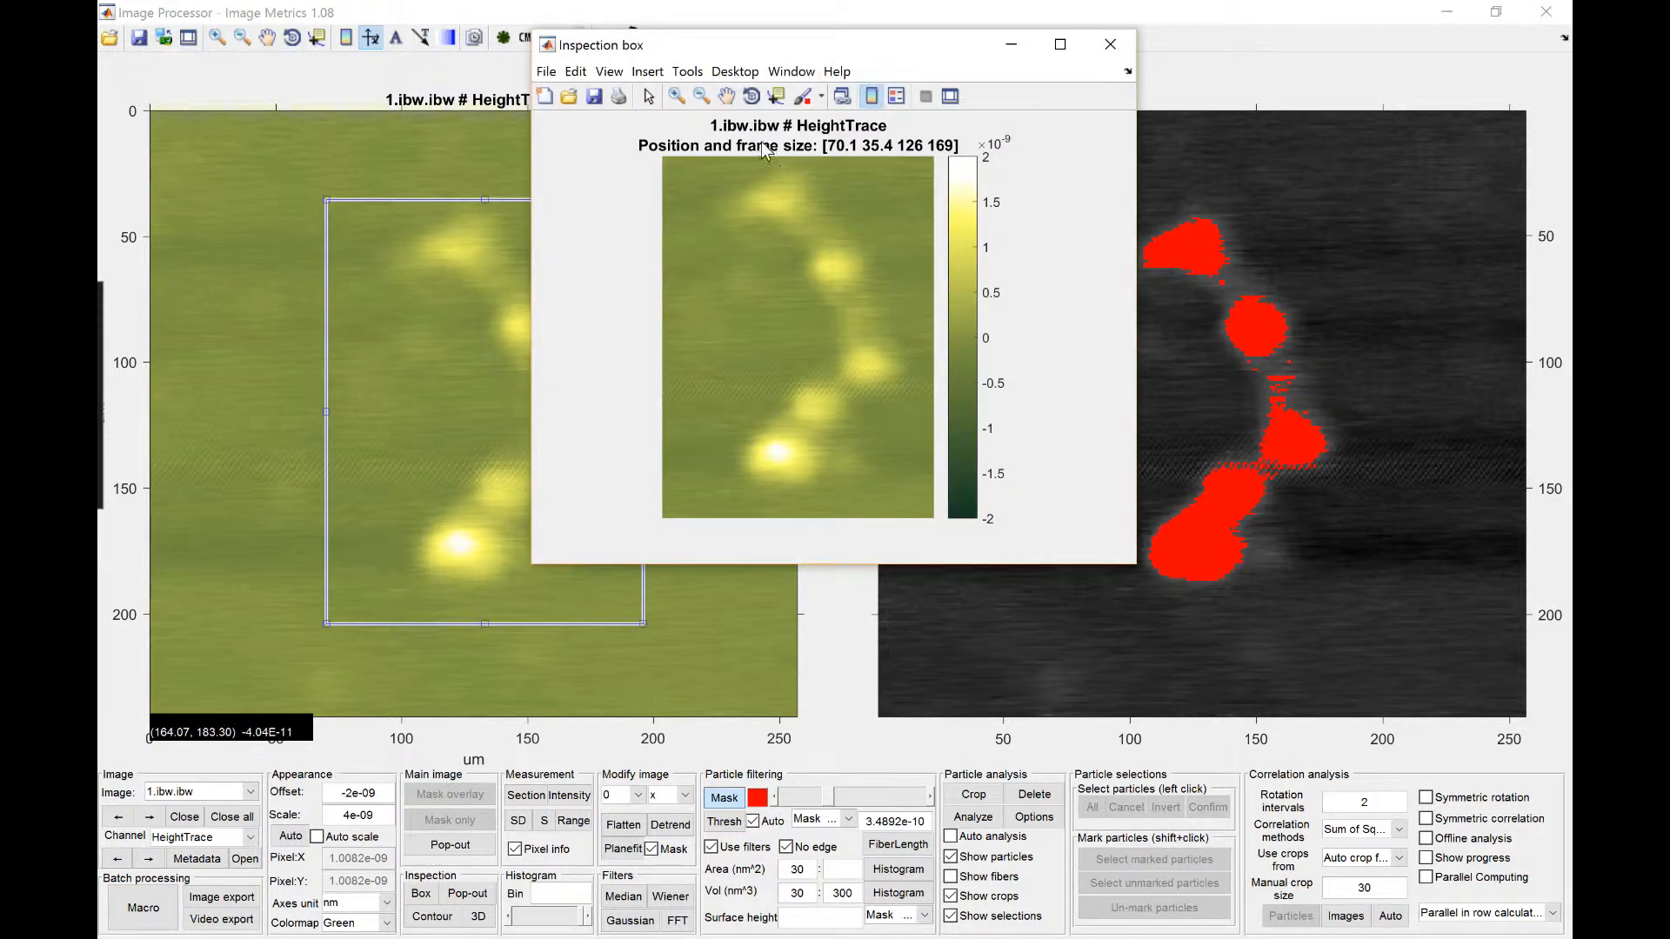
pyautogui.moveTo(791, 45); pyautogui.dragTo(929, 131)
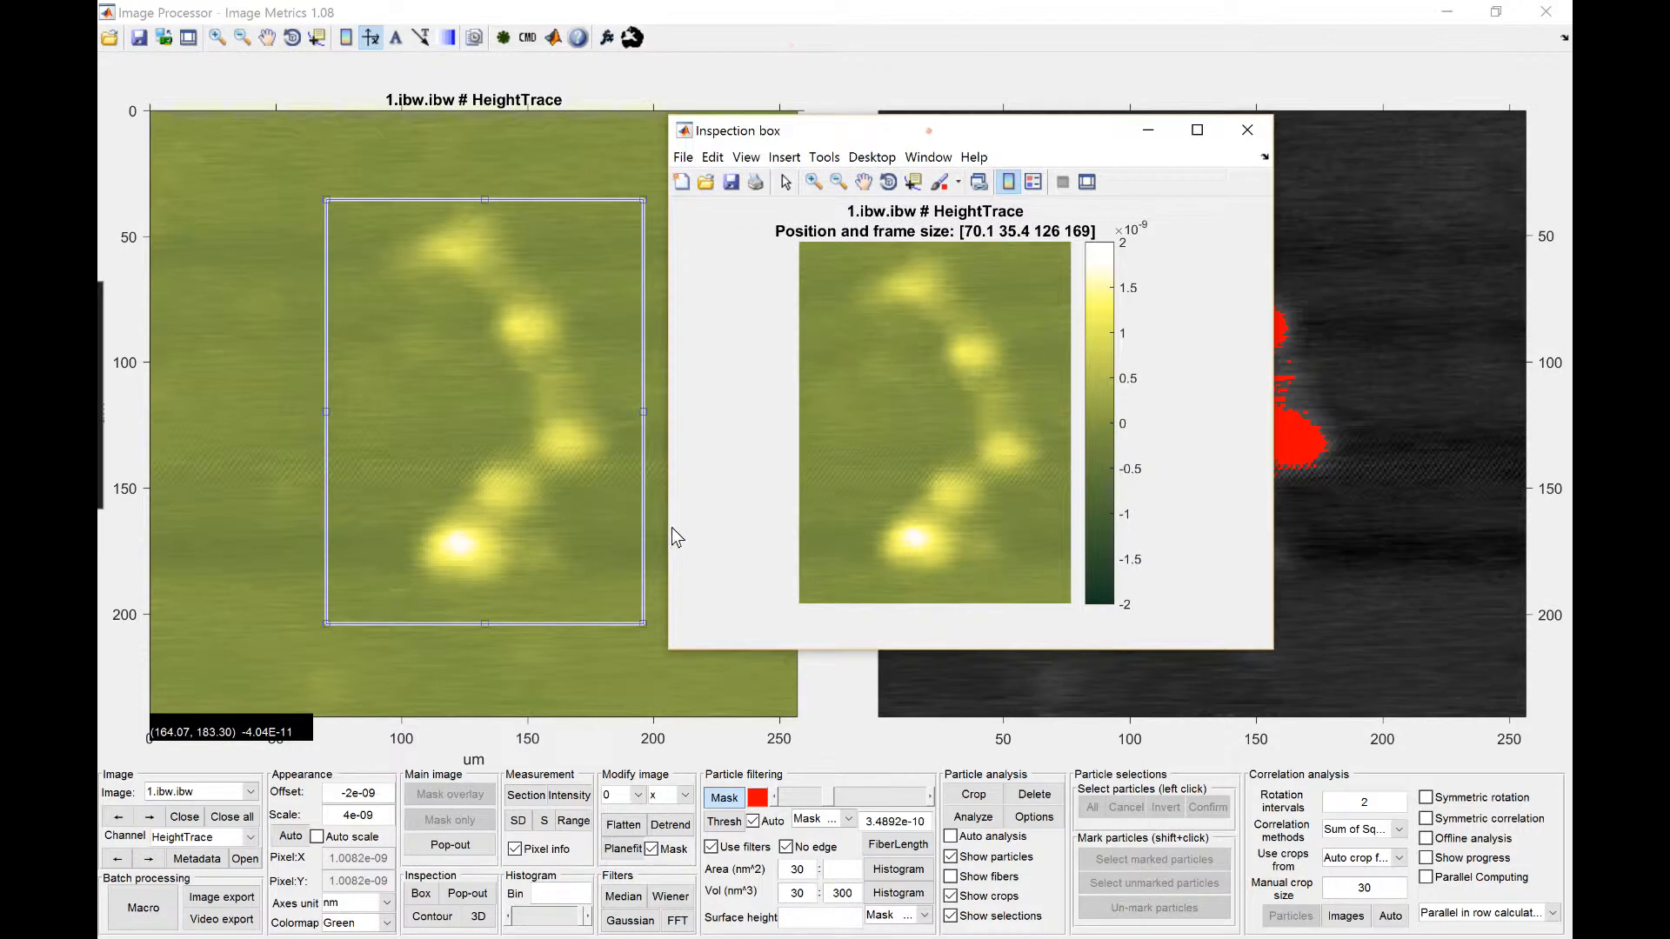
# Step: Generate a contour plot of the inspected region with 20 contour levels
pyautogui.click(446, 920)
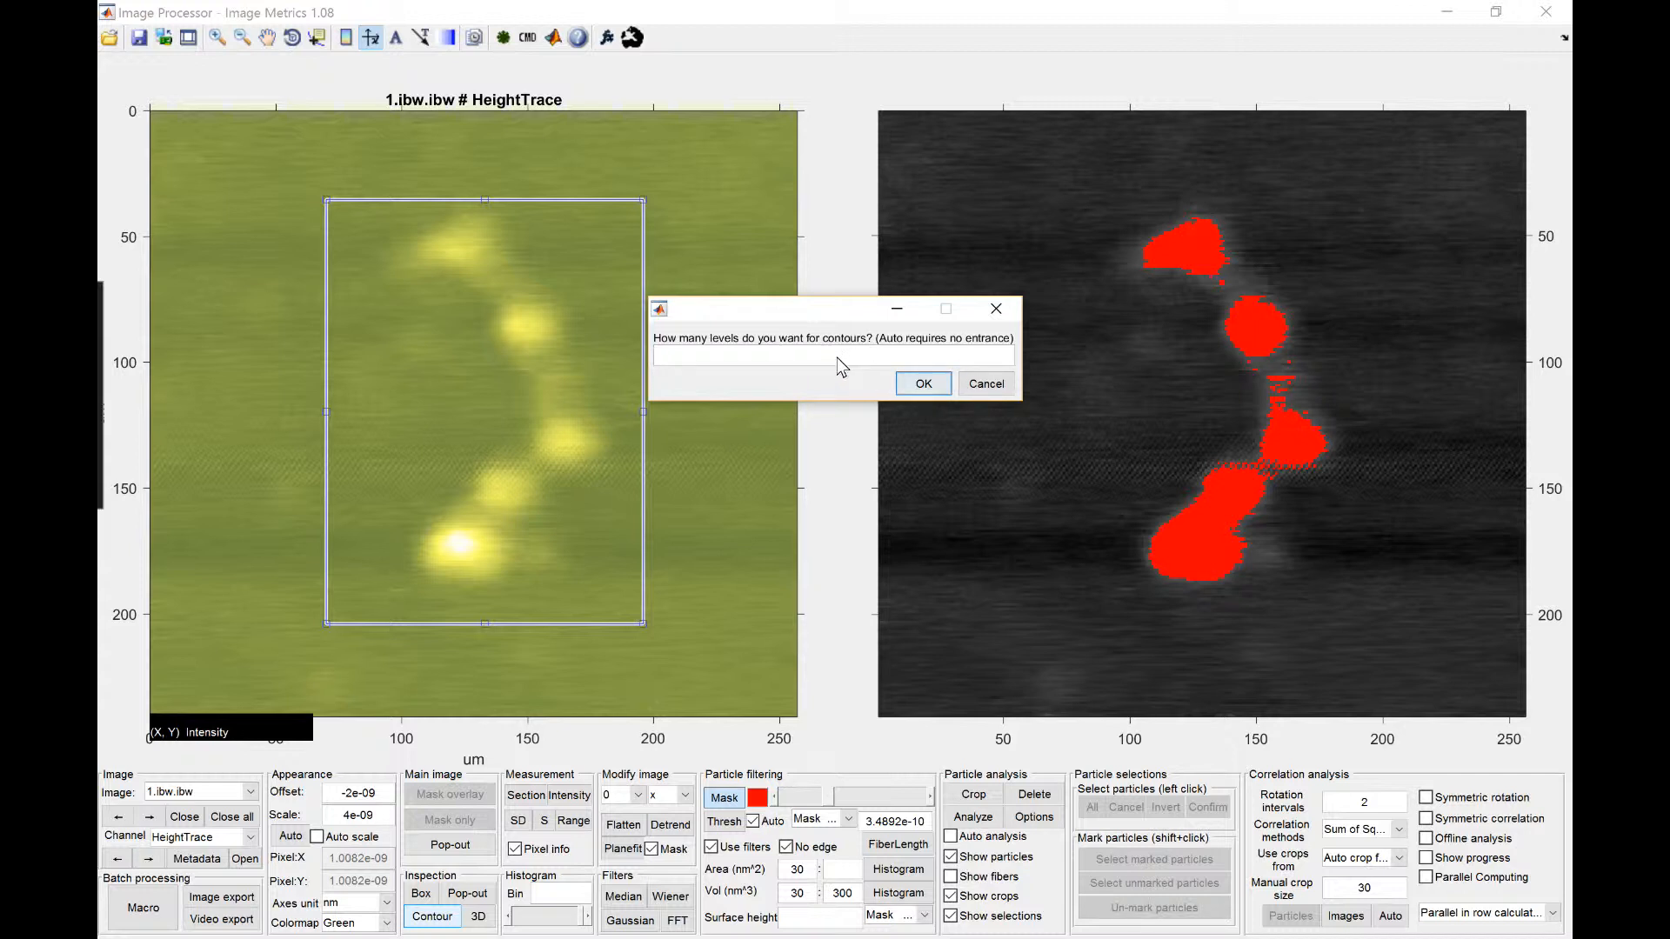
pyautogui.write('20')
pyautogui.click(920, 380)
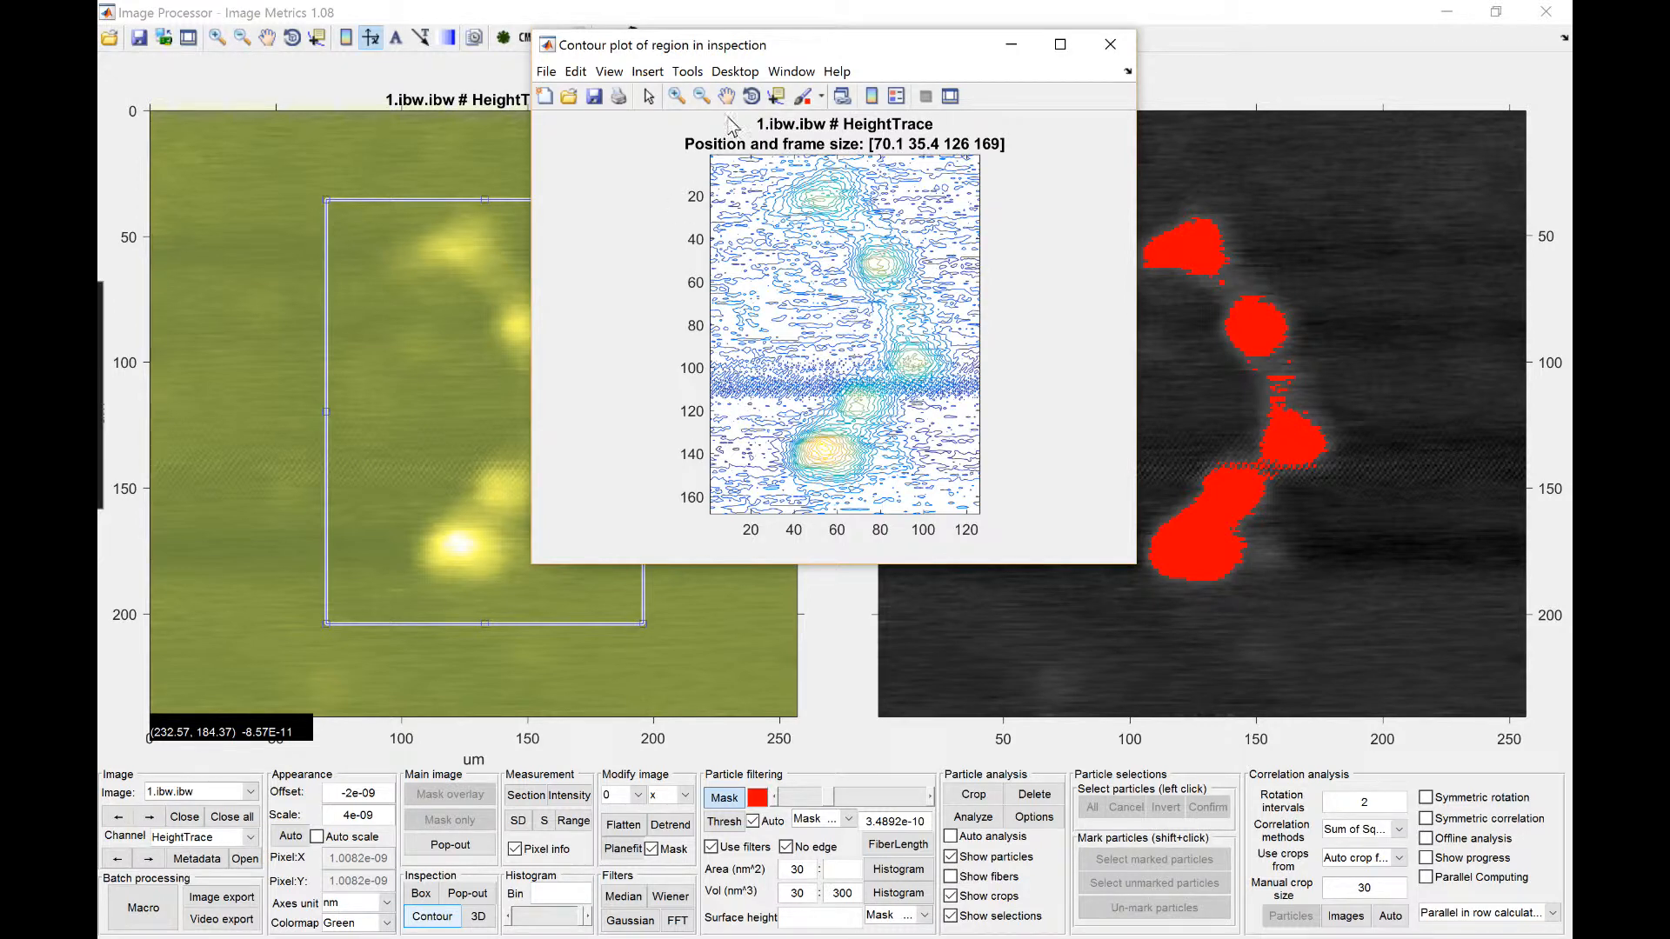
pyautogui.moveTo(776, 49); pyautogui.dragTo(997, 107)
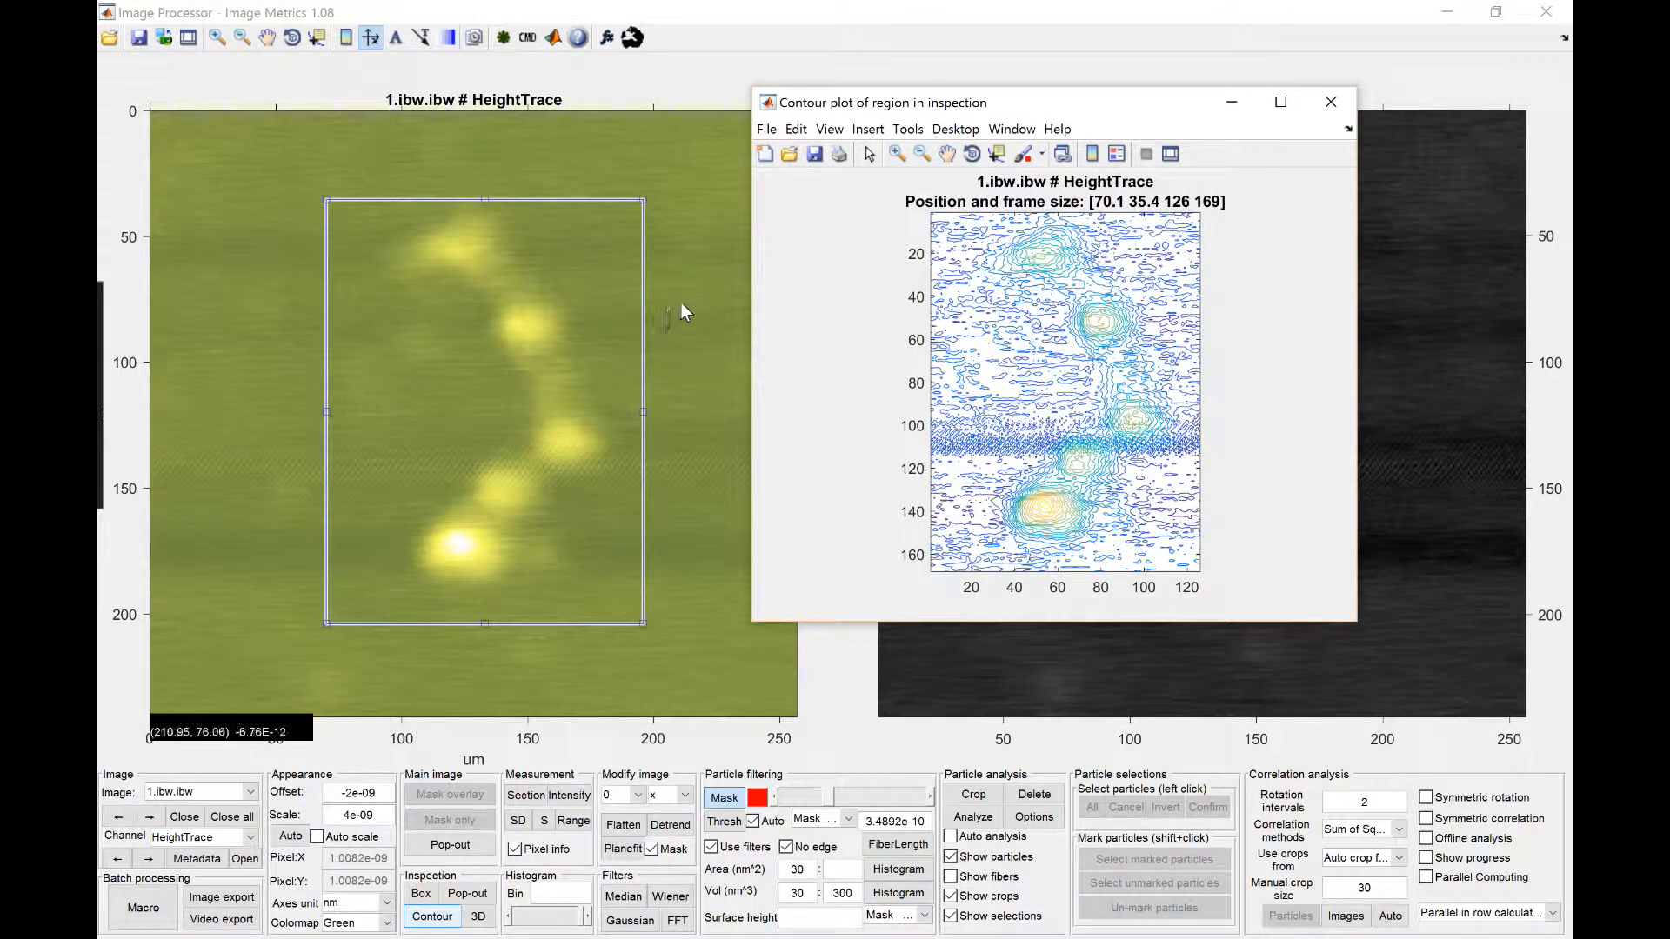
# Step: Generate a 3D plot of the inspected region and rotate it to an elevated oblique view
pyautogui.click(490, 929)
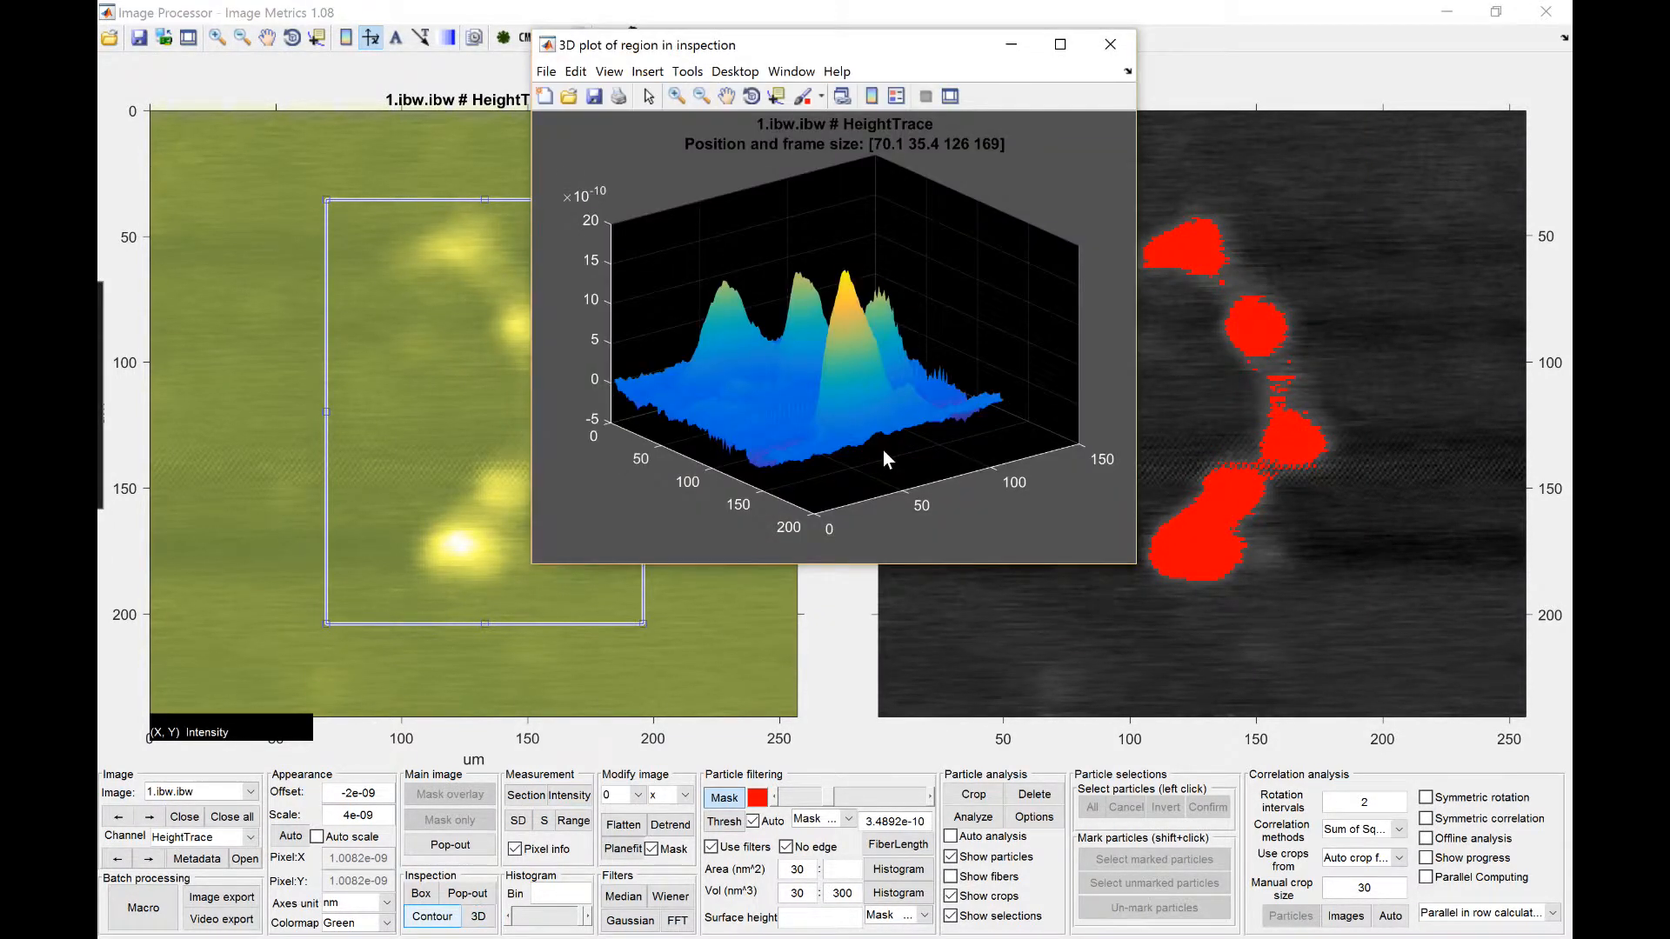
pyautogui.moveTo(952, 44); pyautogui.dragTo(1123, 127)
pyautogui.click(922, 180)
pyautogui.click(1017, 352)
pyautogui.moveTo(1025, 384); pyautogui.dragTo(1024, 428)
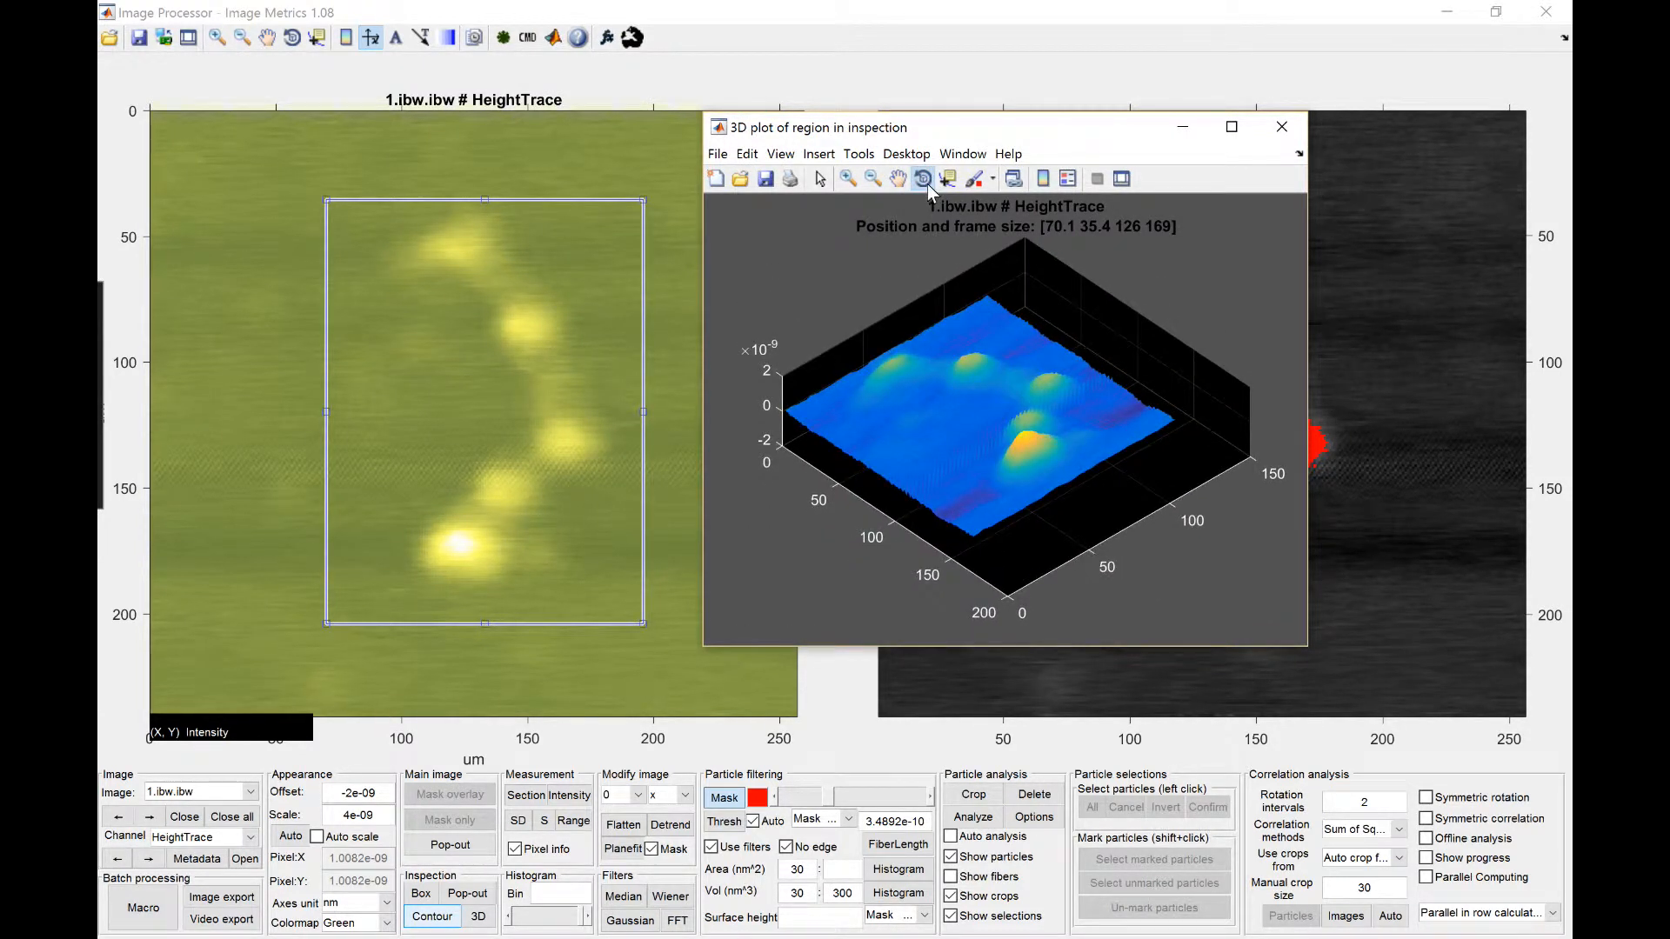
pyautogui.moveTo(1014, 363)
pyautogui.mouseDown()
pyautogui.moveTo(1014, 390)
pyautogui.moveTo(948, 409)
pyautogui.moveTo(974, 346)
pyautogui.moveTo(1033, 357)
pyautogui.moveTo(1066, 341)
pyautogui.moveTo(995, 347)
pyautogui.mouseUp()
pyautogui.click(924, 184)
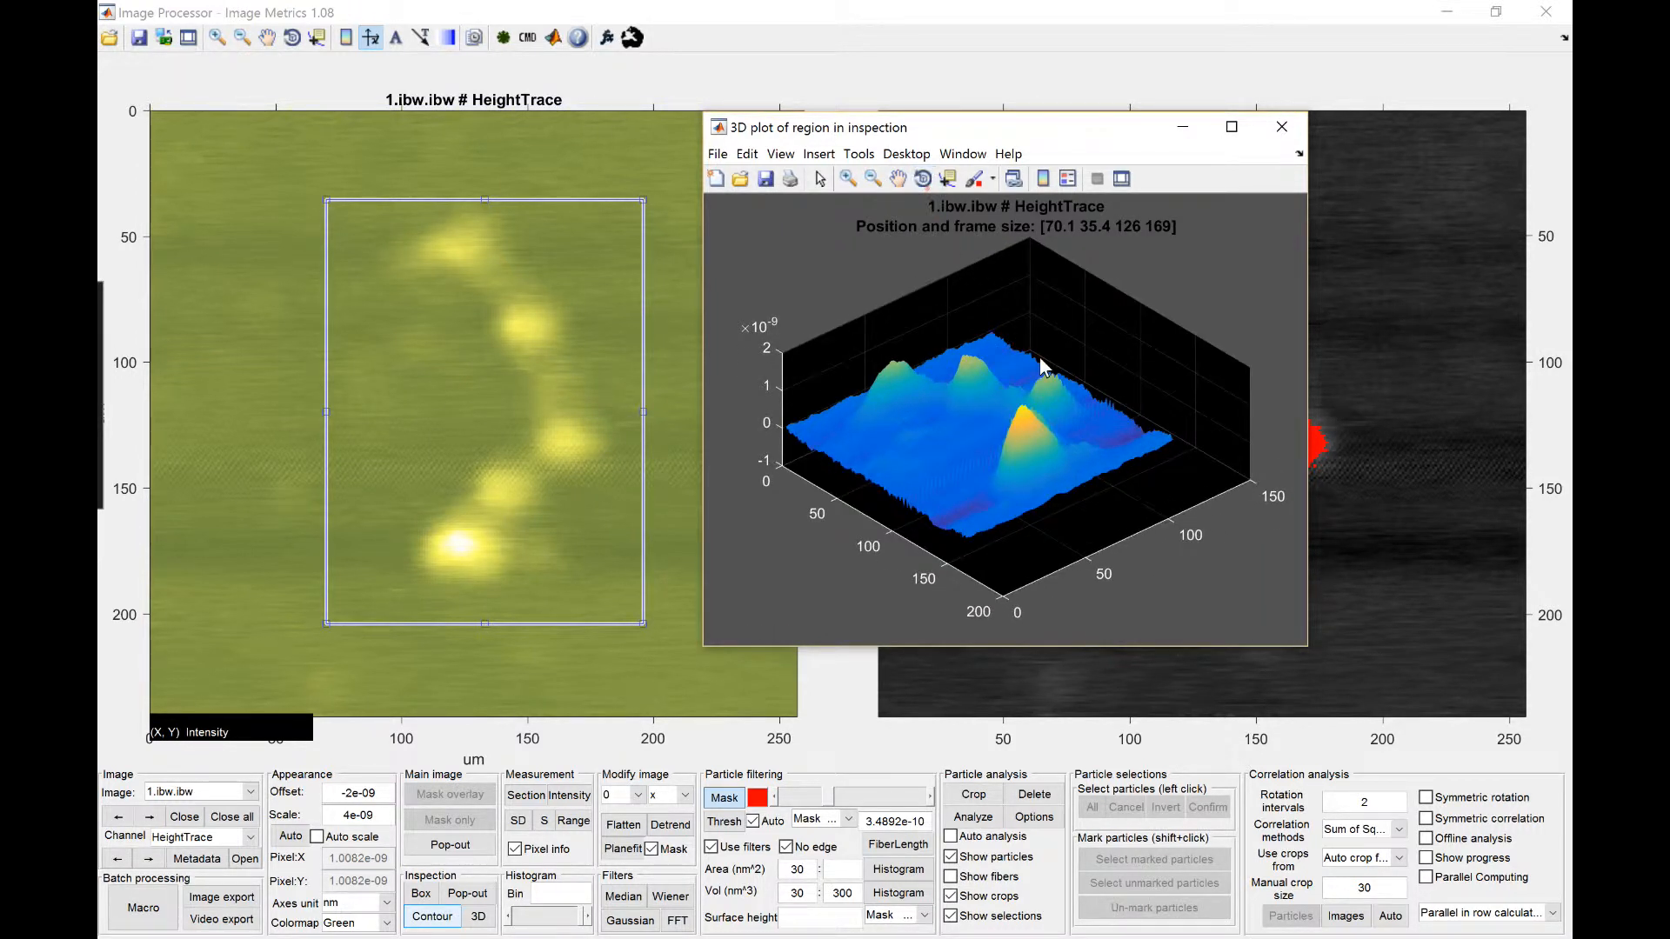
pyautogui.moveTo(1025, 131); pyautogui.dragTo(952, 127)
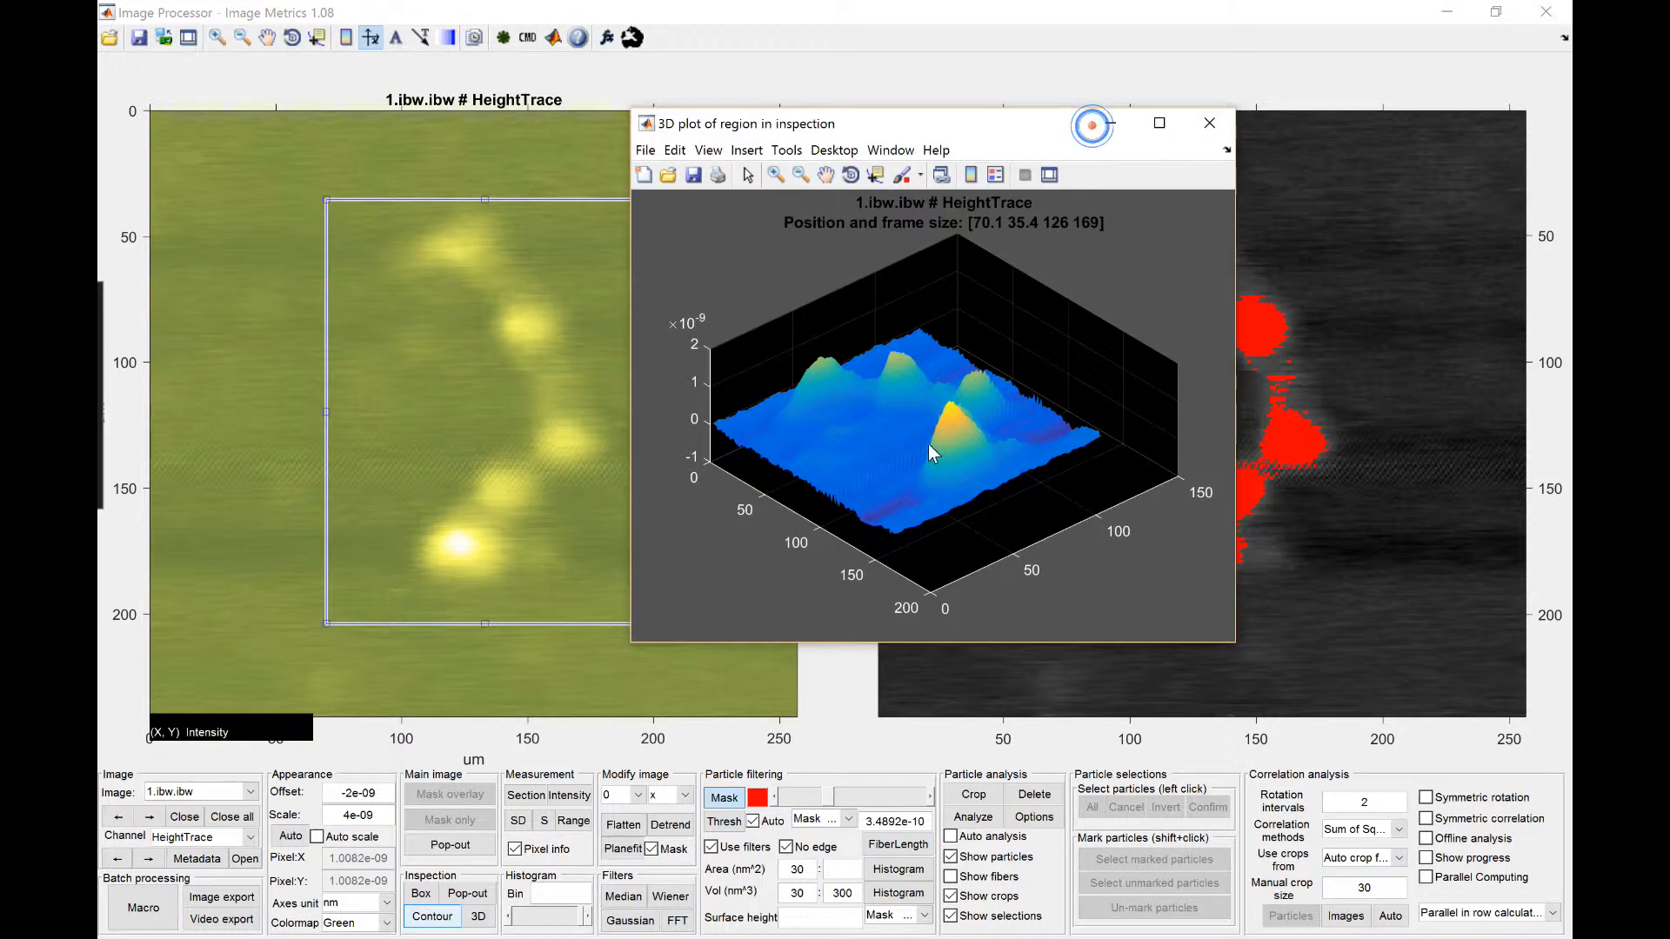
# Step: Adjust the 3D plot's Z scale with an offset of 0 and a scale of 4e-09
pyautogui.rightClick(929, 435)
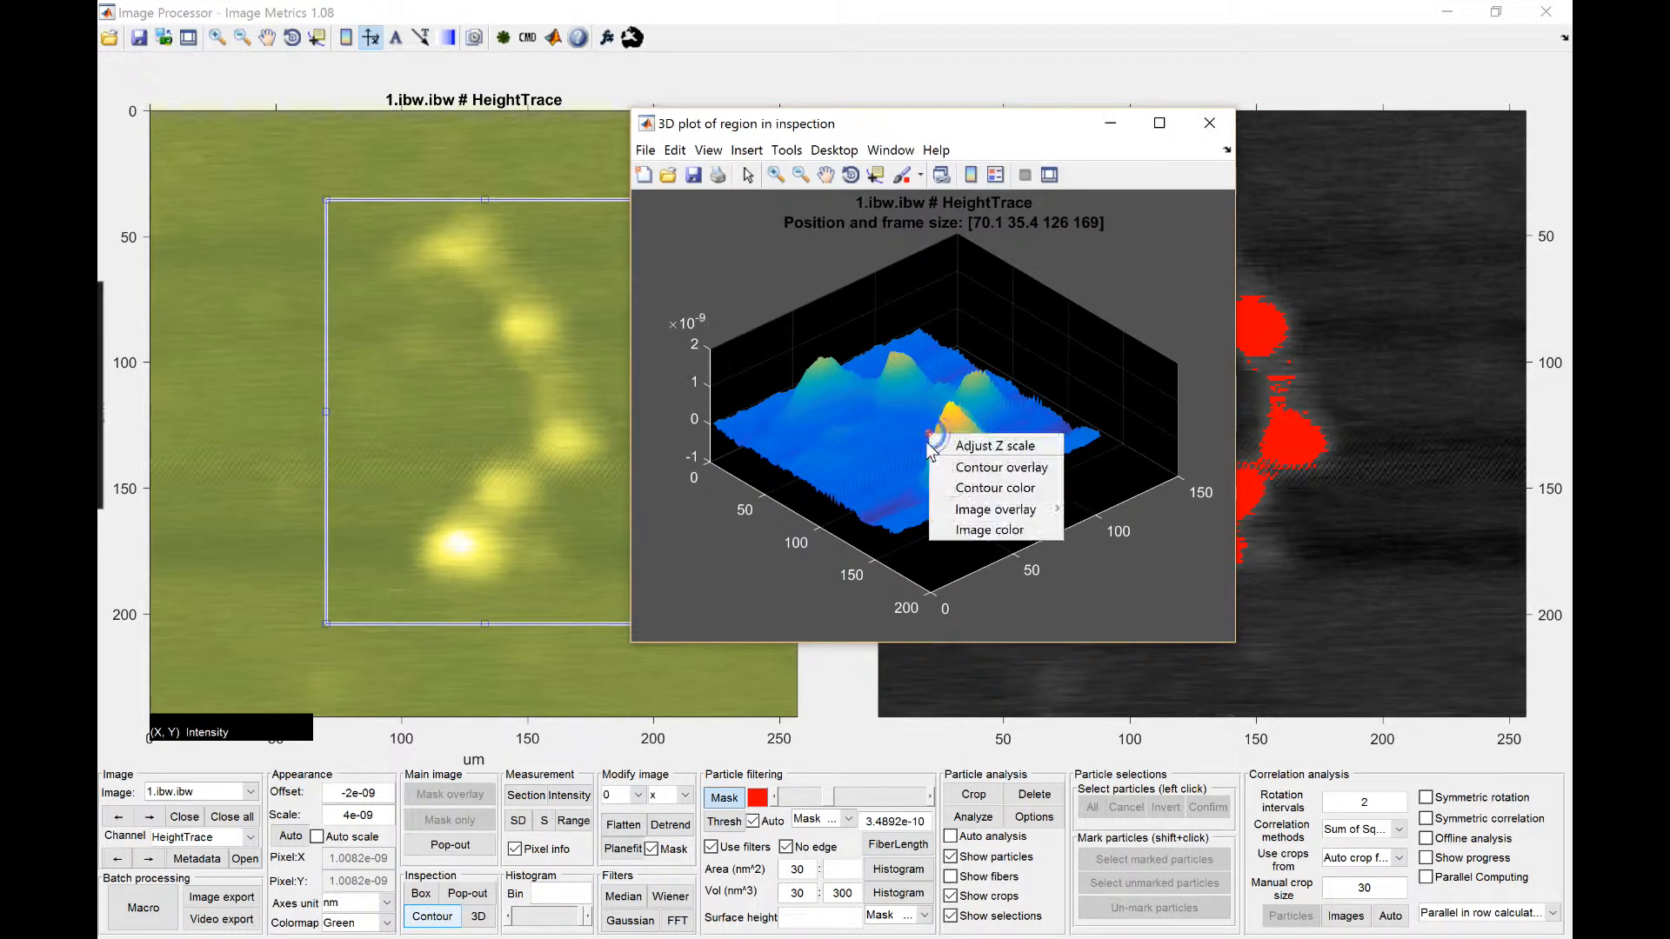
pyautogui.click(975, 450)
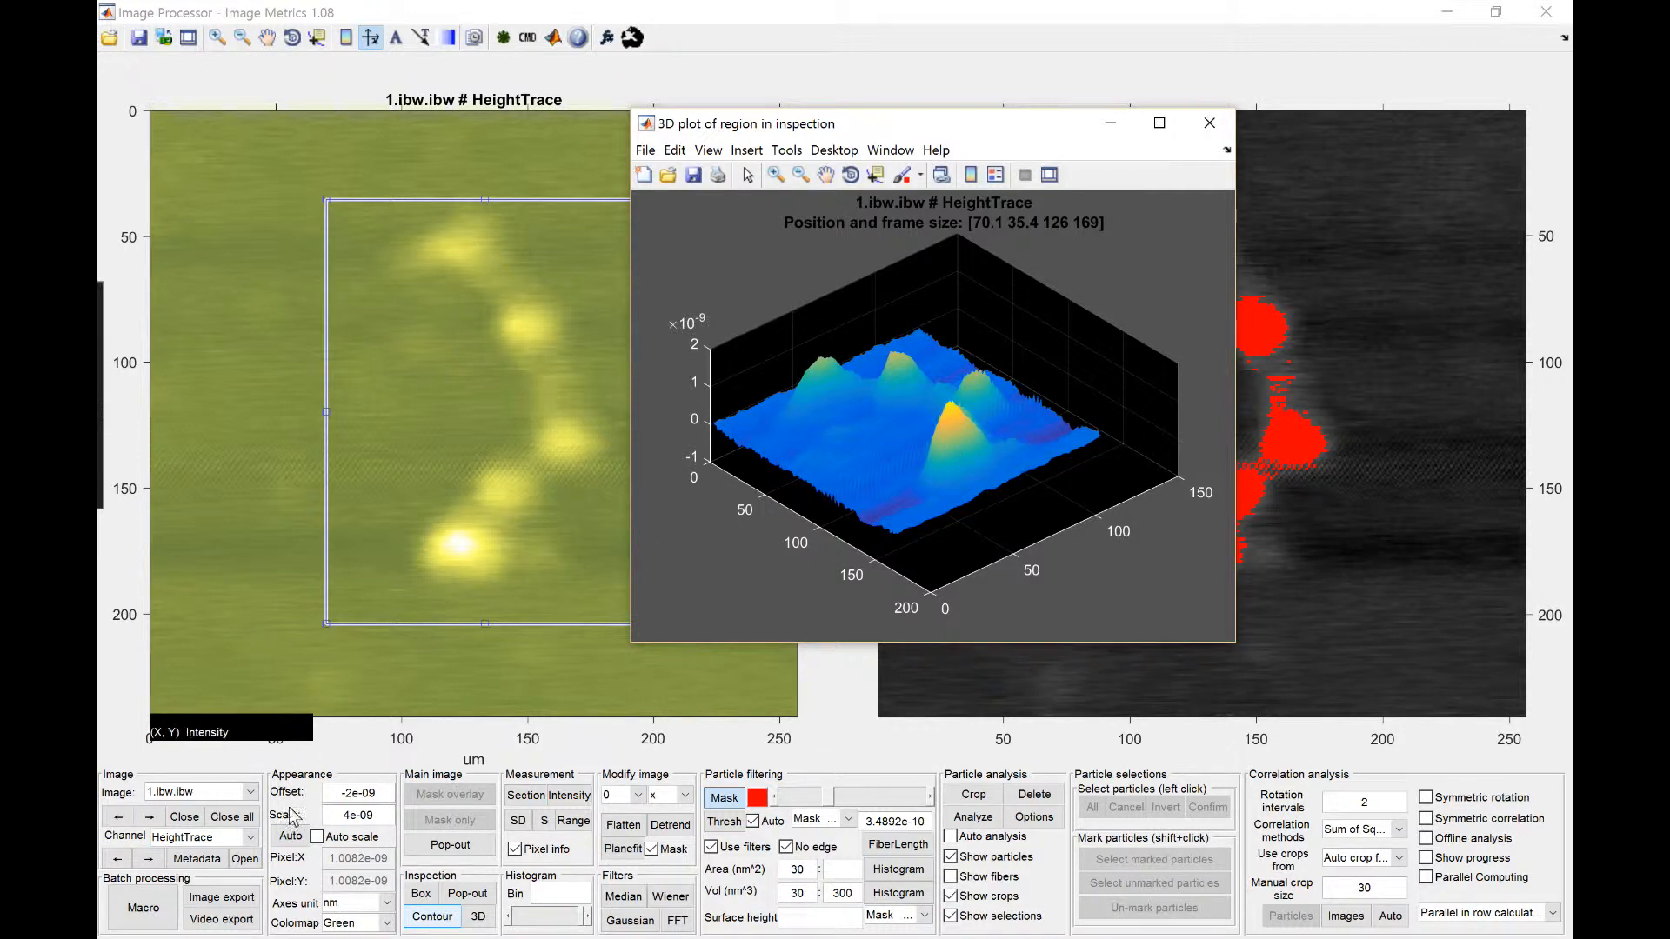
pyautogui.rightClick(968, 424)
pyautogui.click(978, 435)
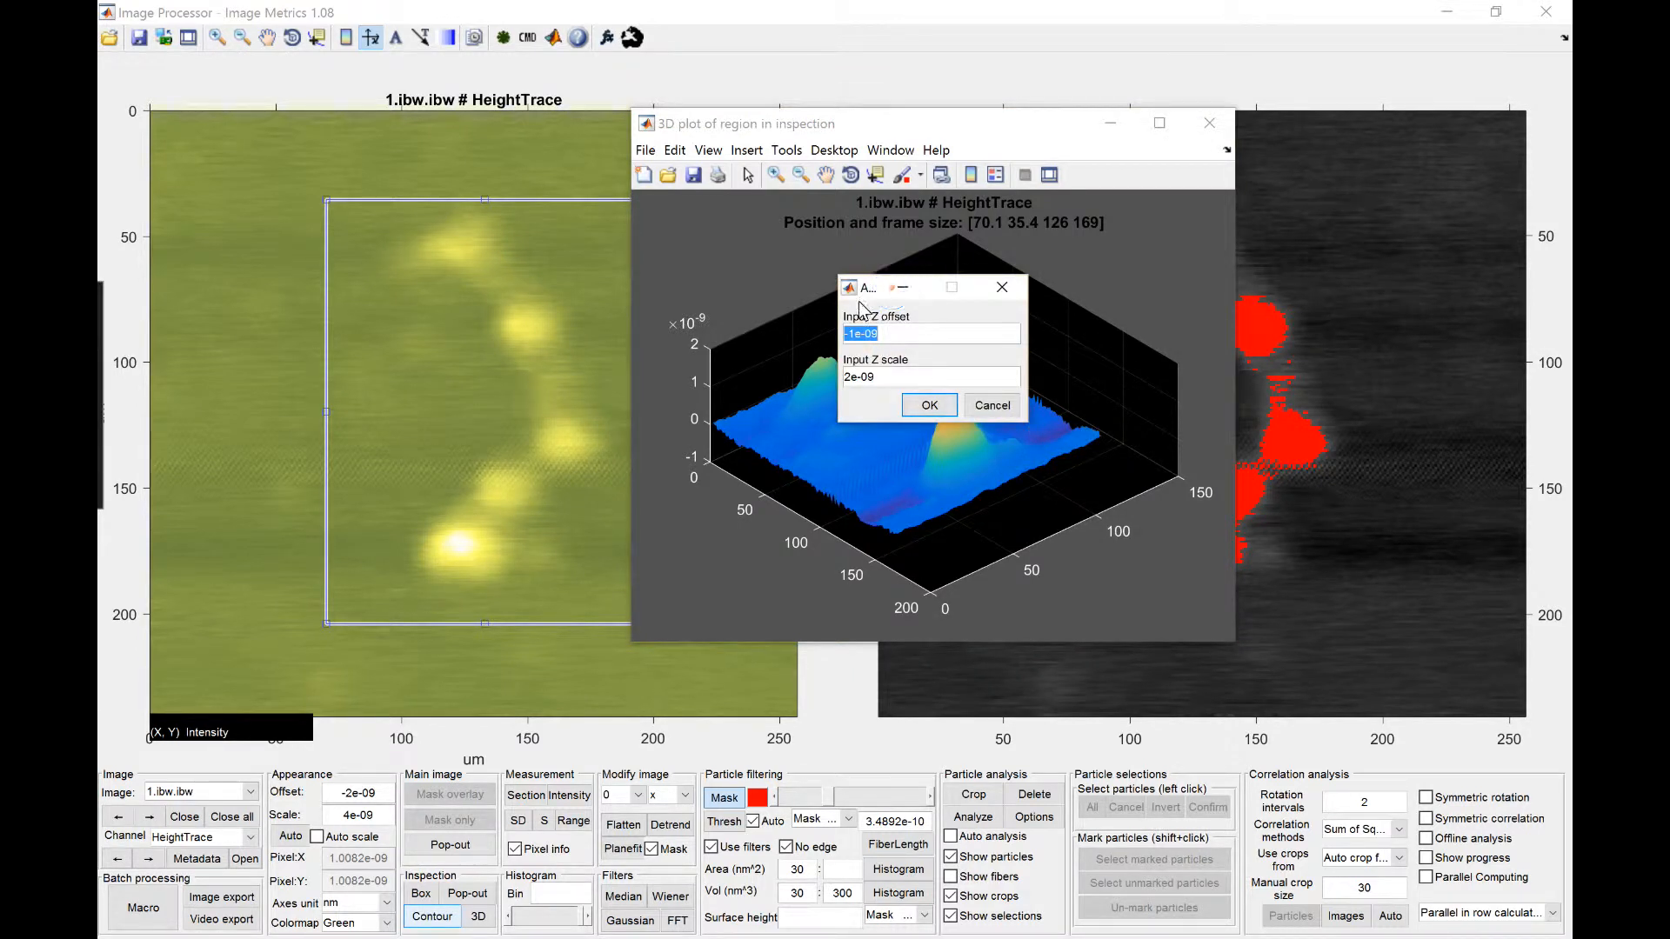
pyautogui.moveTo(869, 287); pyautogui.dragTo(1089, 323)
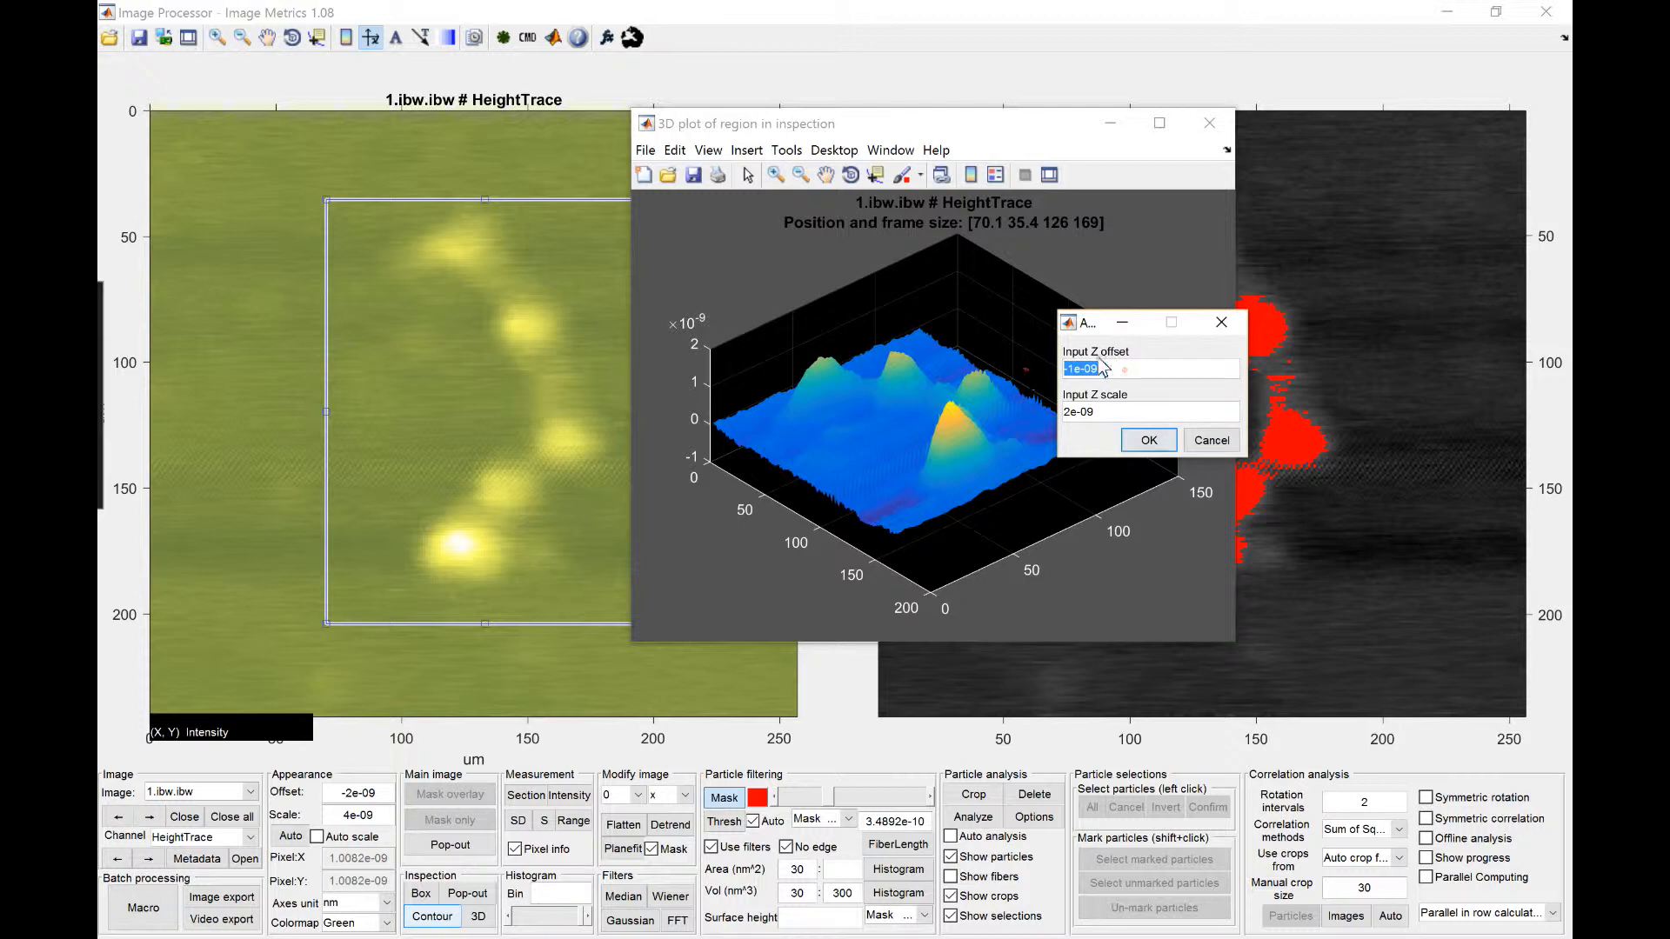
pyautogui.write('0')
pyautogui.click(1128, 413)
pyautogui.press('Left')
pyautogui.press('Left')
pyautogui.press('Left')
pyautogui.press('Left')
pyautogui.press('BackSpace')
pyautogui.write('4')
pyautogui.click(1148, 440)
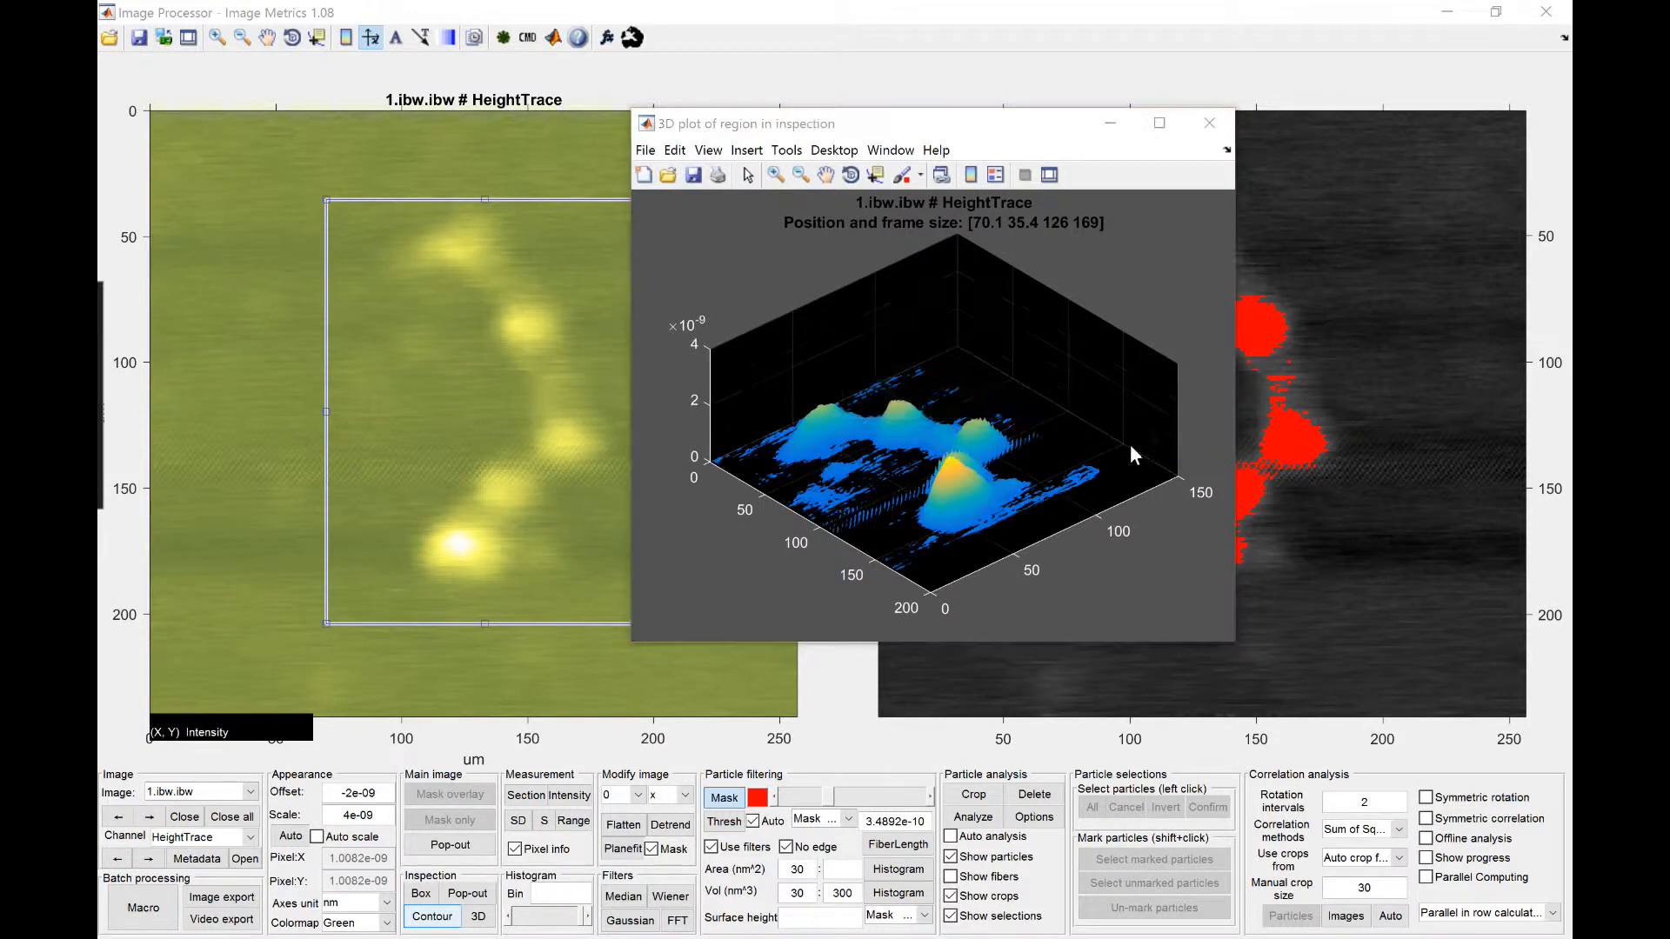
# Step: Set the 3D plot's Z offset to -0.5e-9
pyautogui.moveTo(872, 290); pyautogui.dragTo(1113, 308)
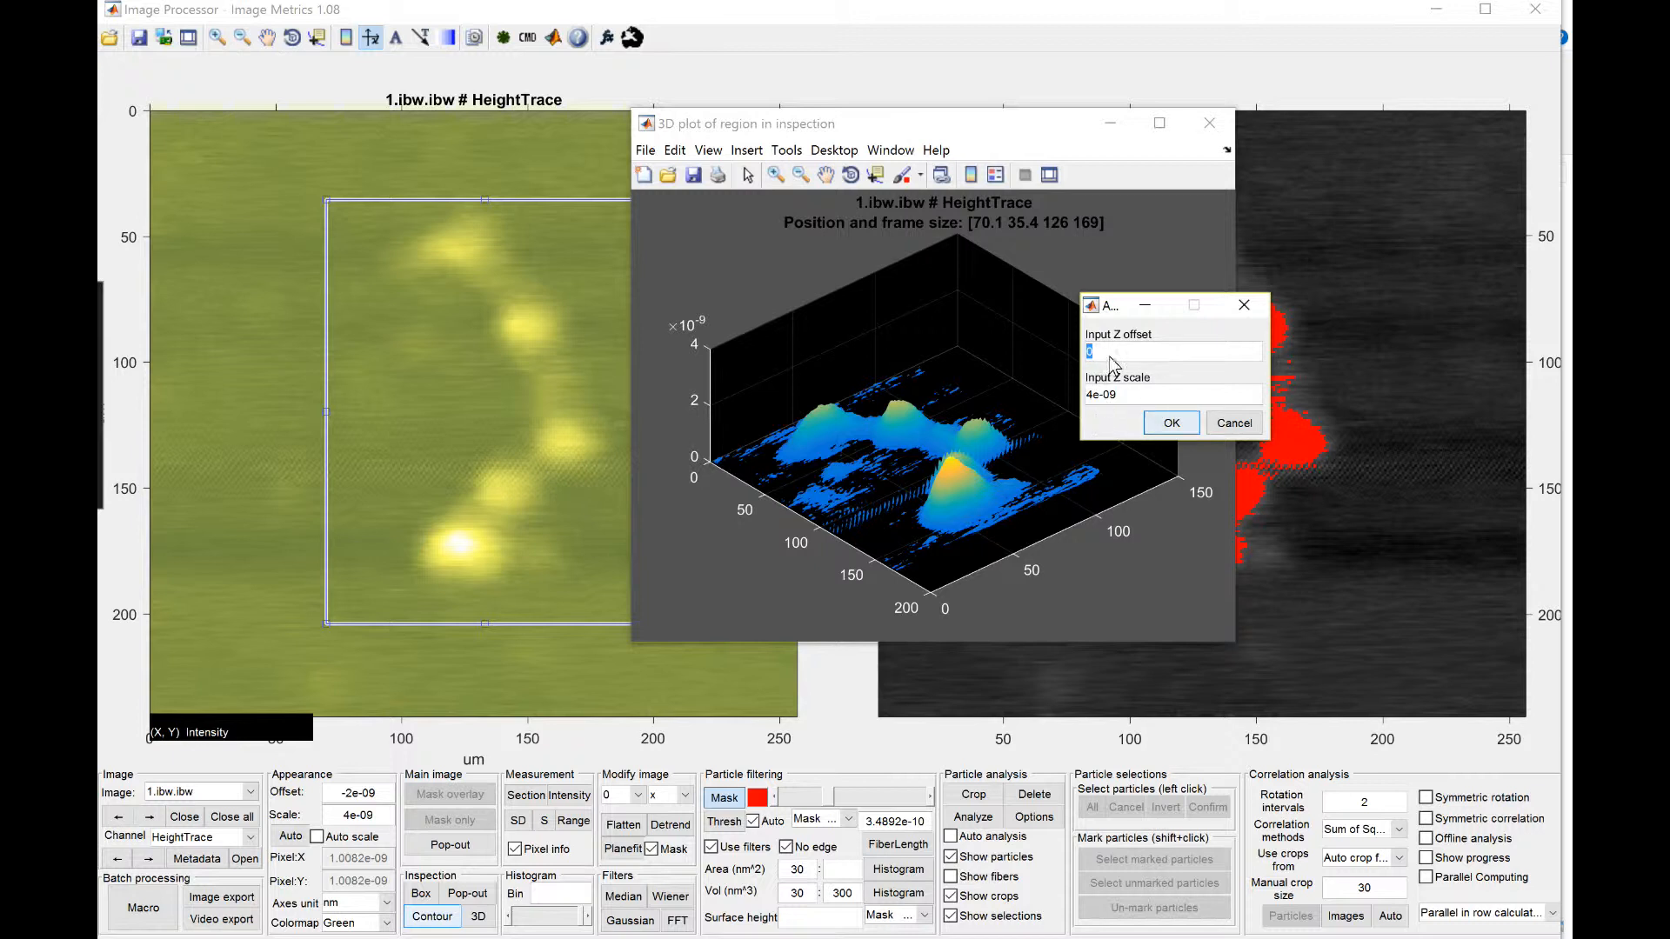
pyautogui.write('-0.5e-9')
pyautogui.click(1171, 423)
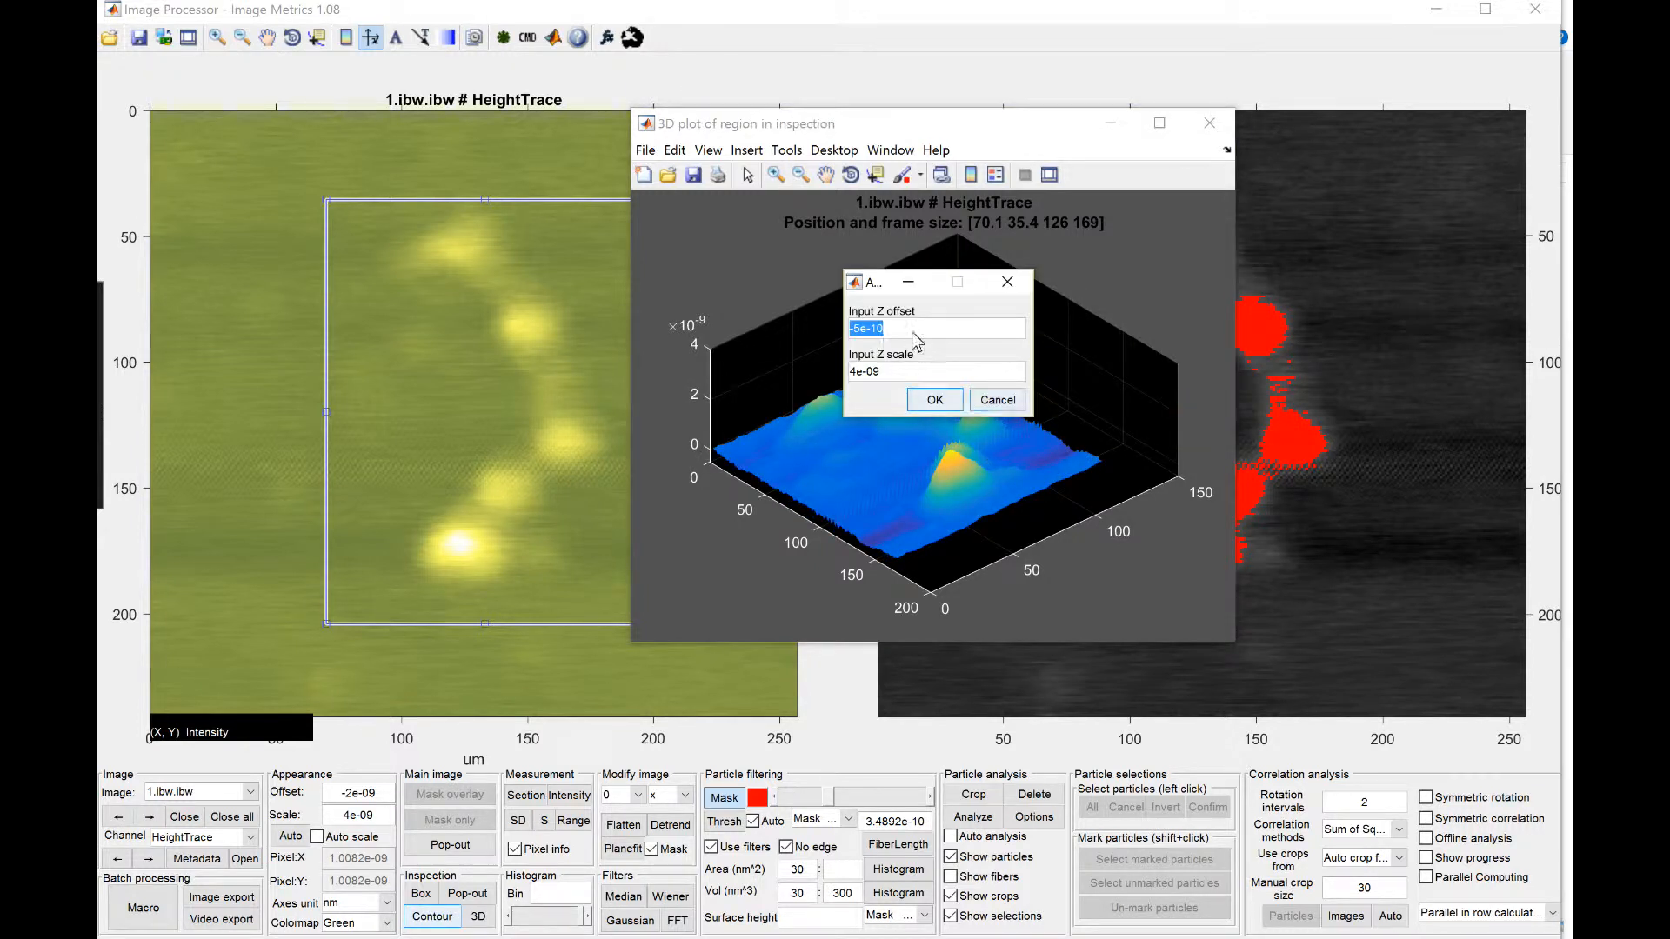
pyautogui.click(934, 399)
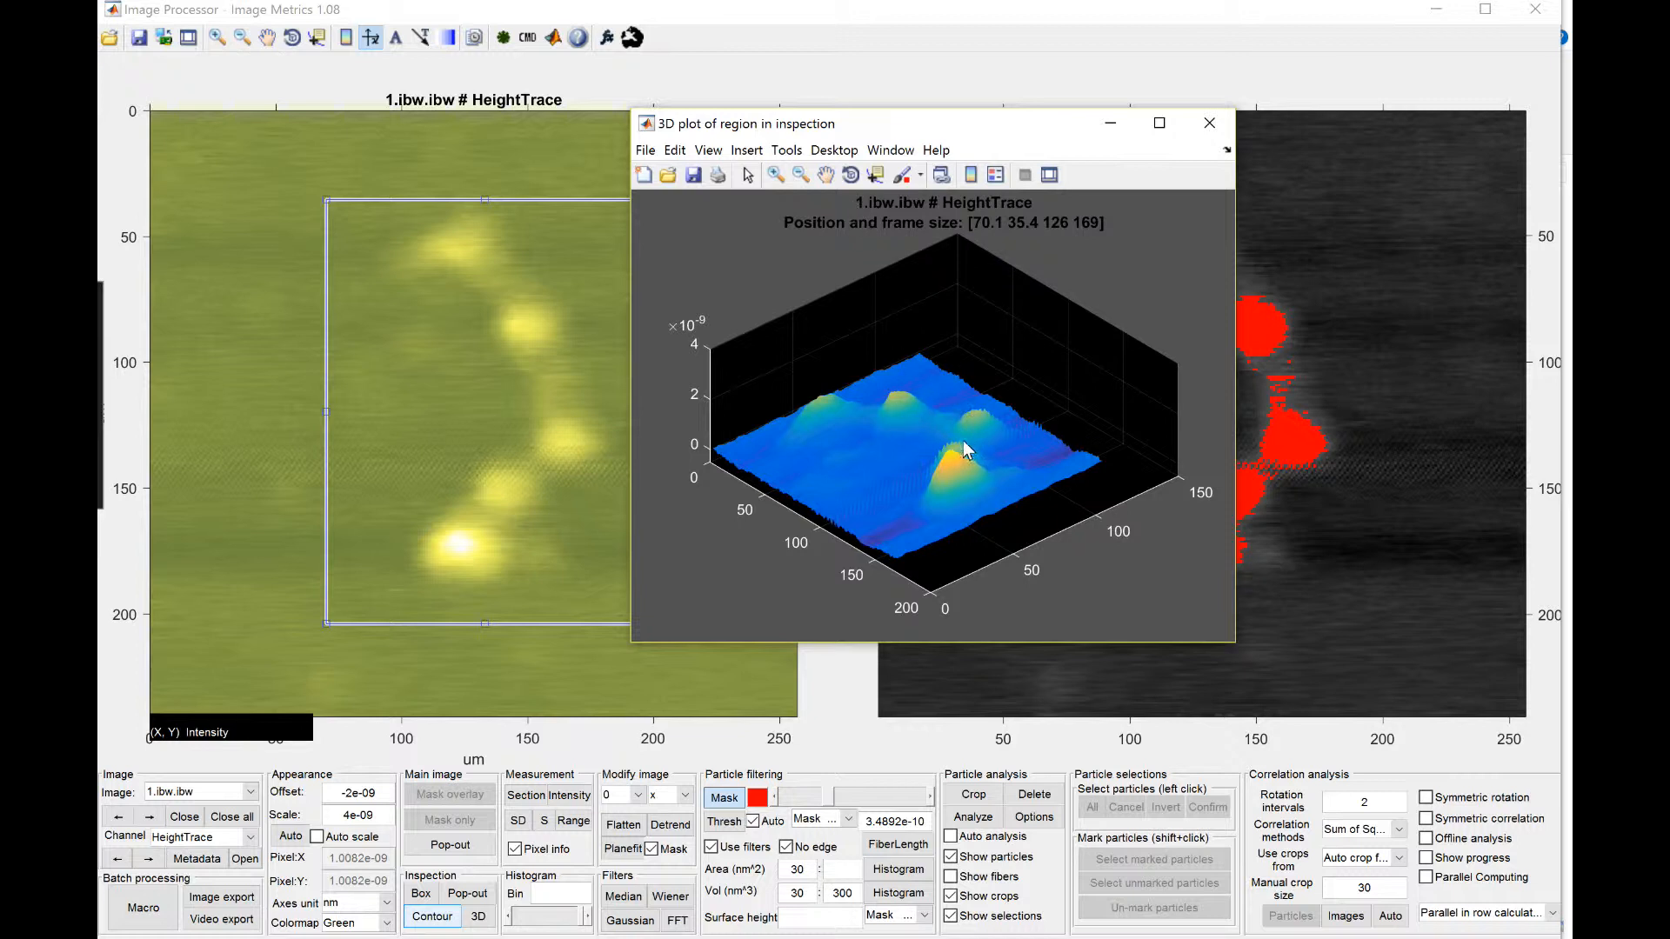
# Step: Overlay contours with the automatic number of levels on the 3D plot and maximize the plot window
pyautogui.rightClick(940, 415)
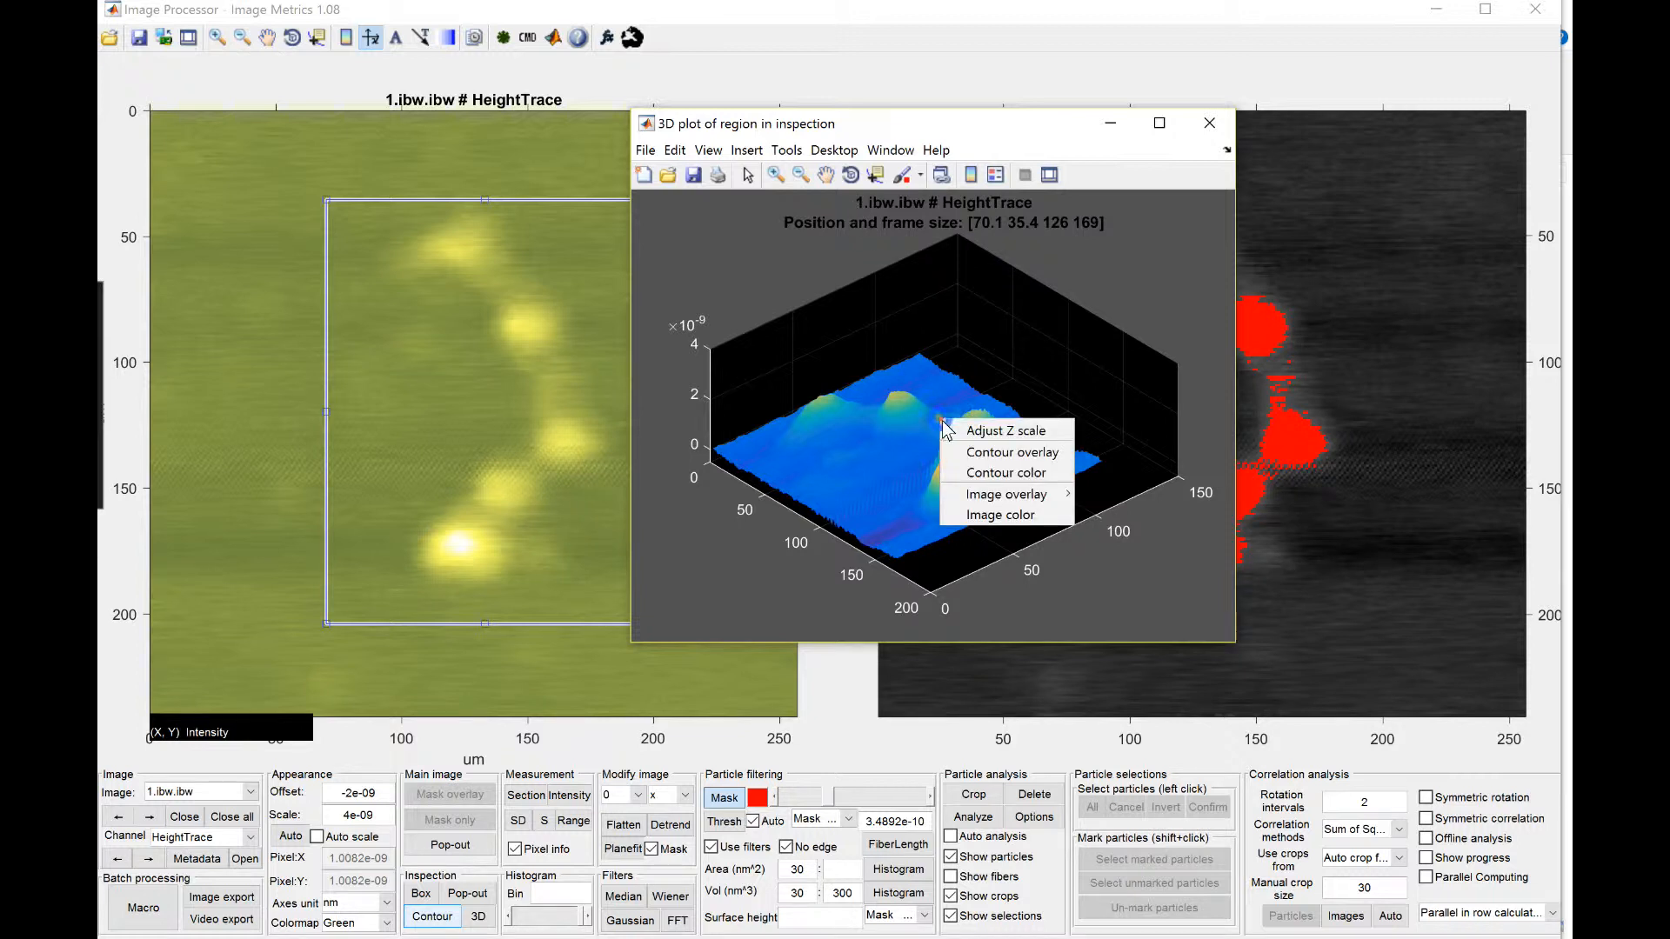
pyautogui.click(1035, 455)
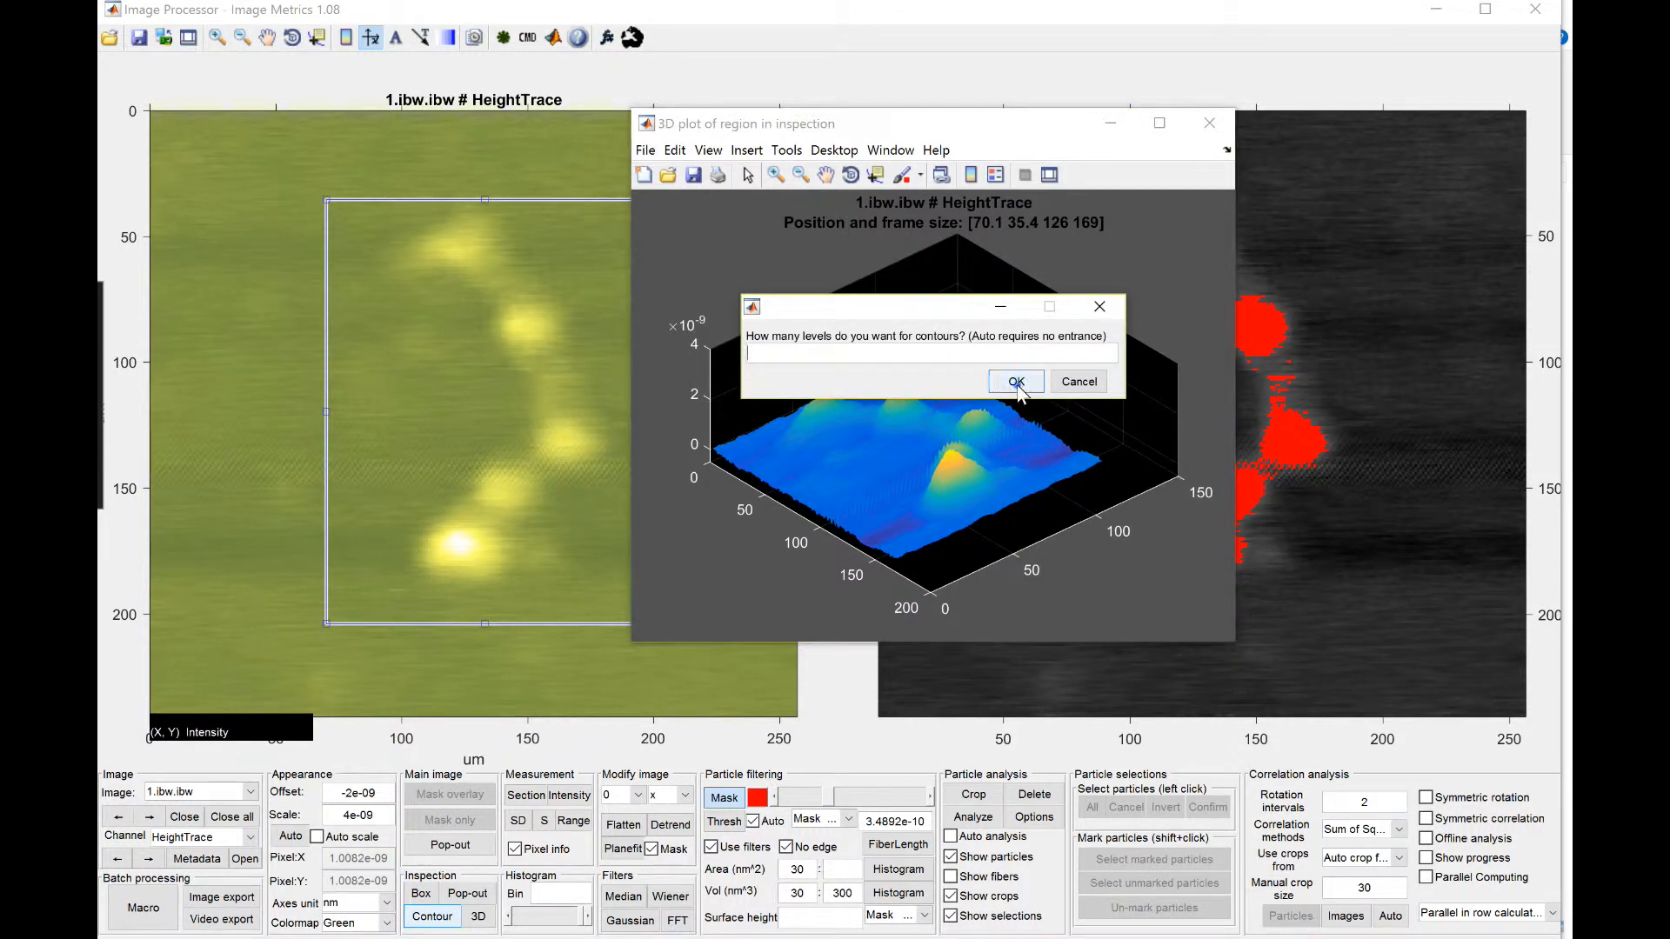
pyautogui.click(1016, 383)
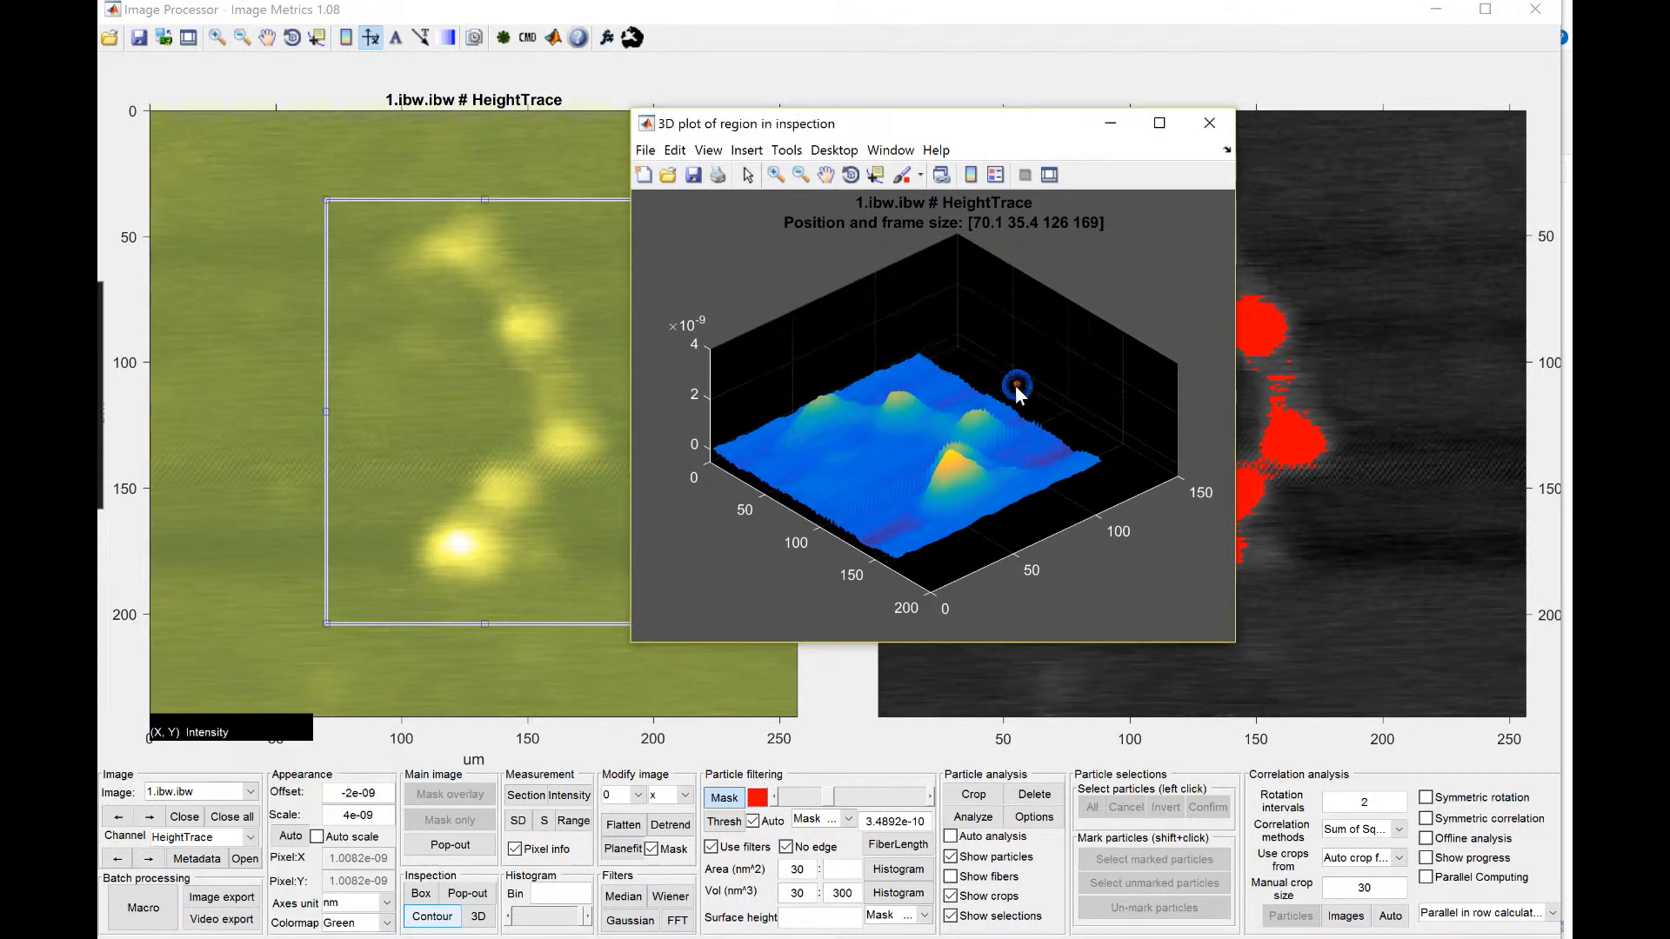
pyautogui.click(1159, 124)
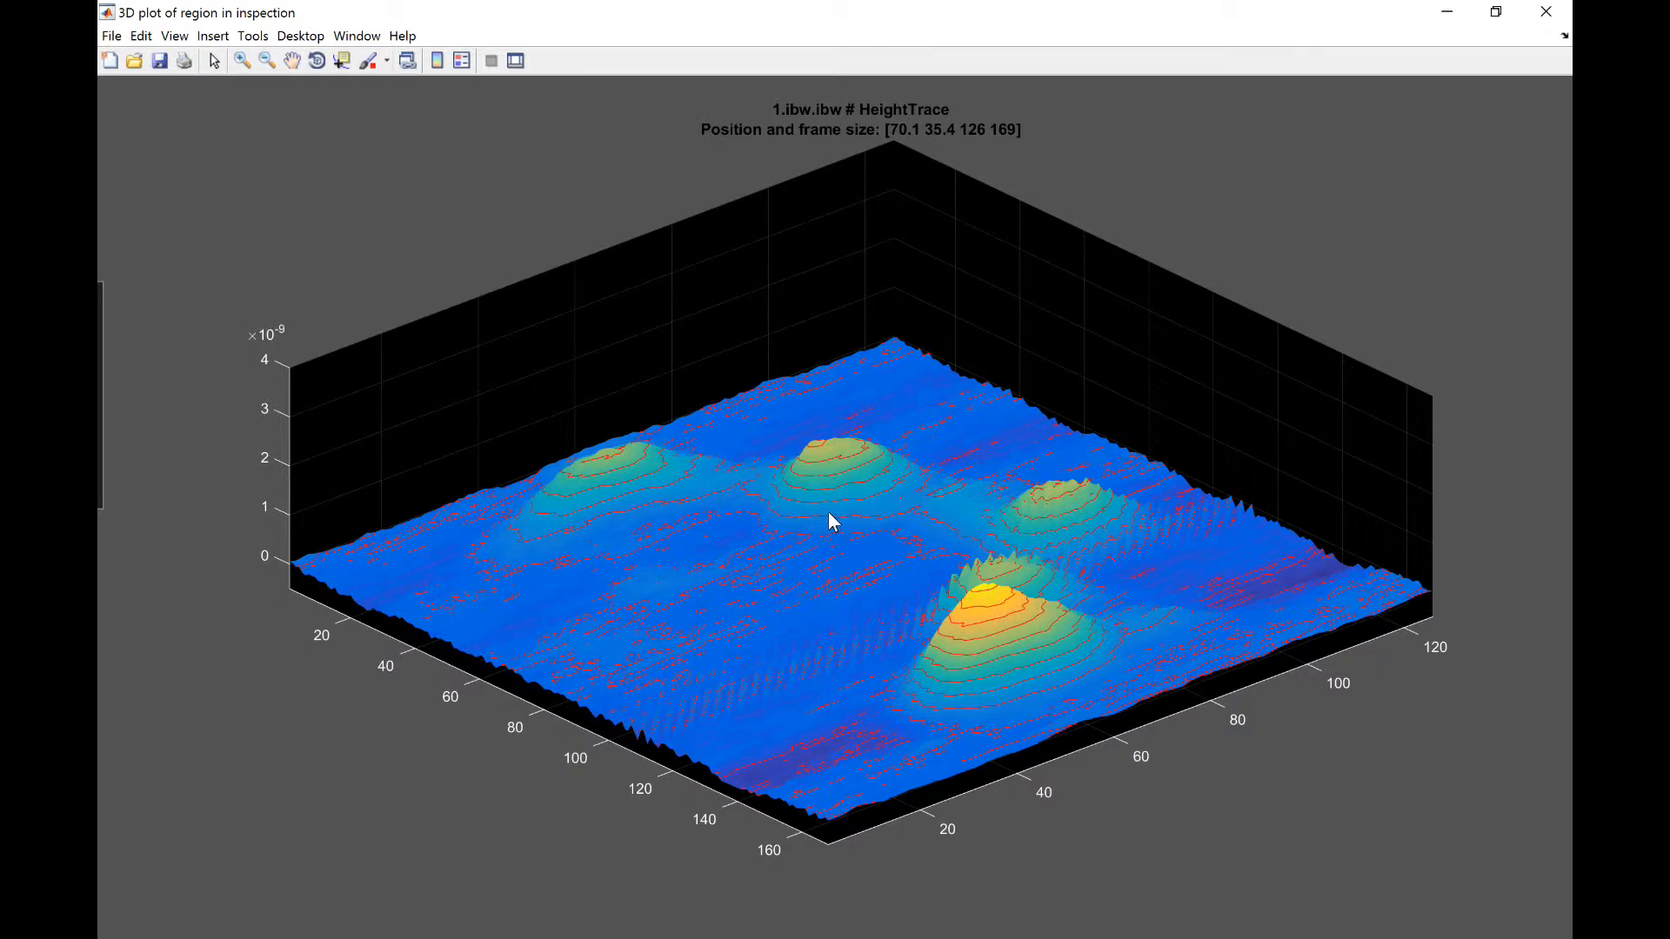
# Step: Change the 3D surface's image color to the standard summer colormap
pyautogui.rightClick(874, 515)
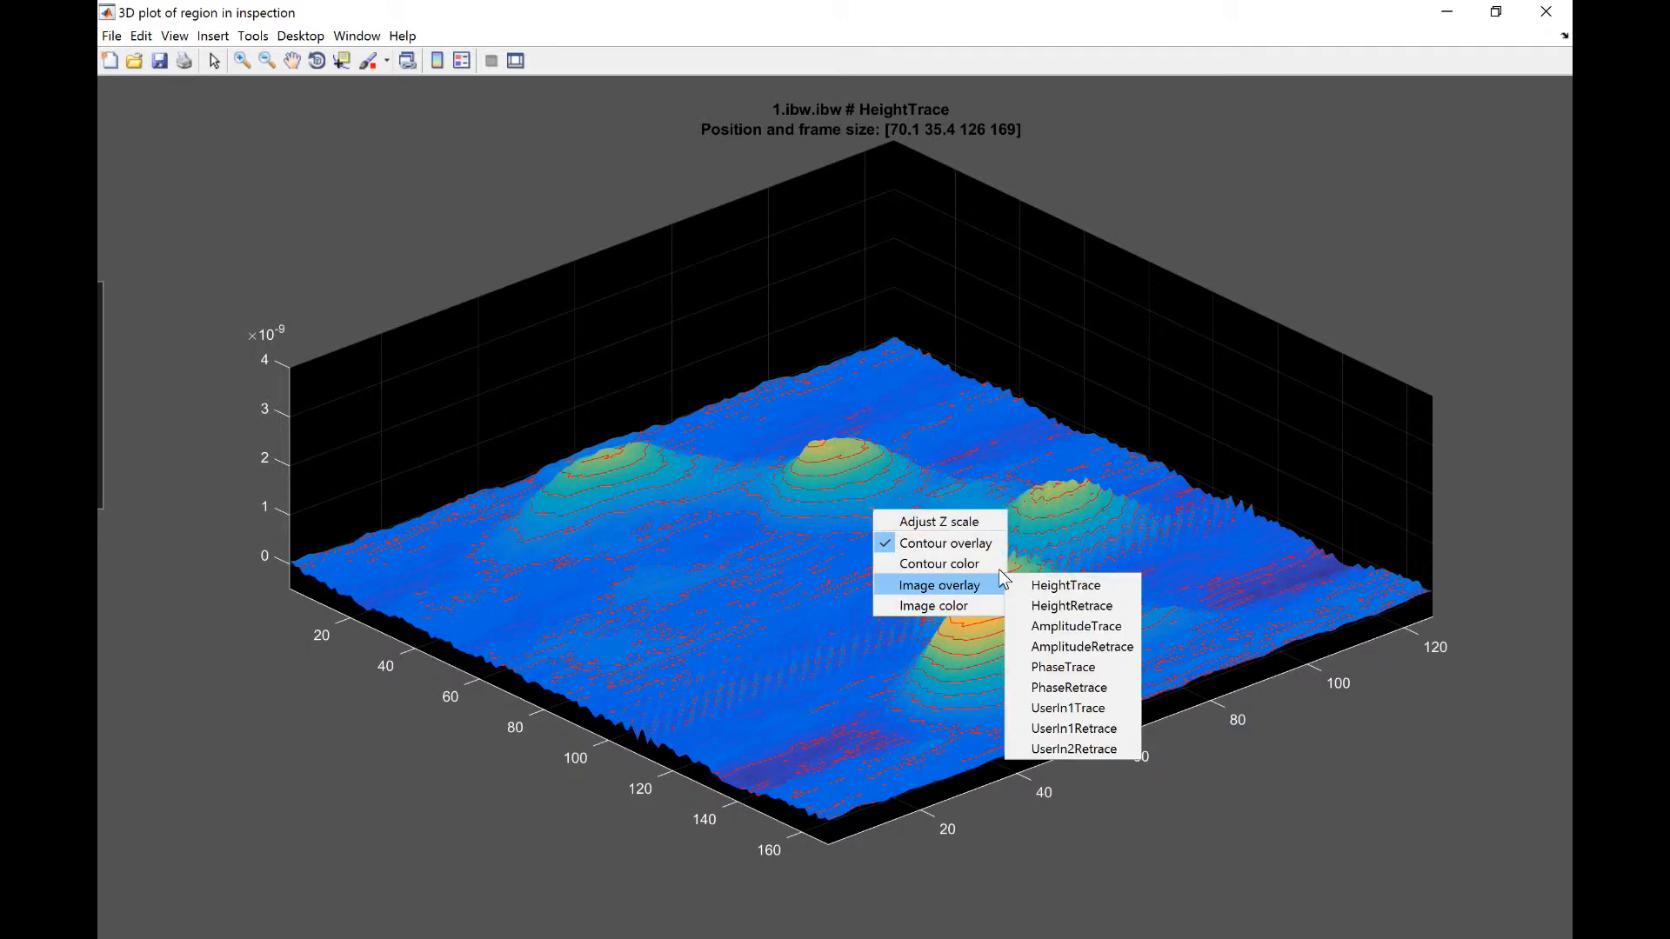
pyautogui.click(961, 608)
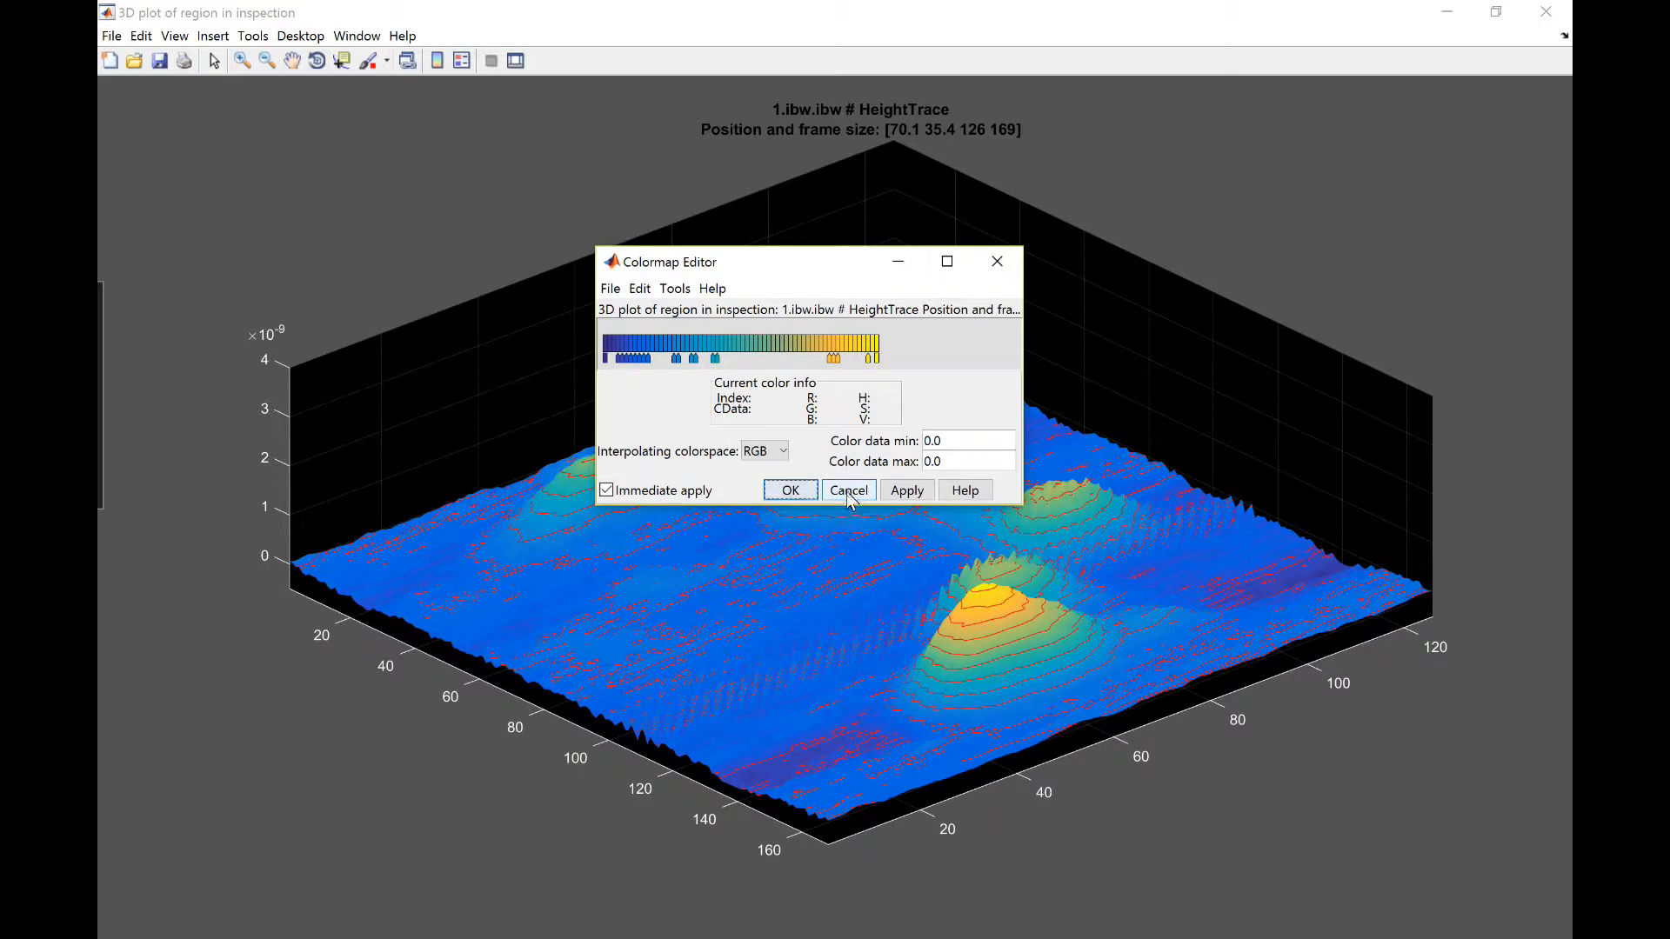
pyautogui.click(675, 288)
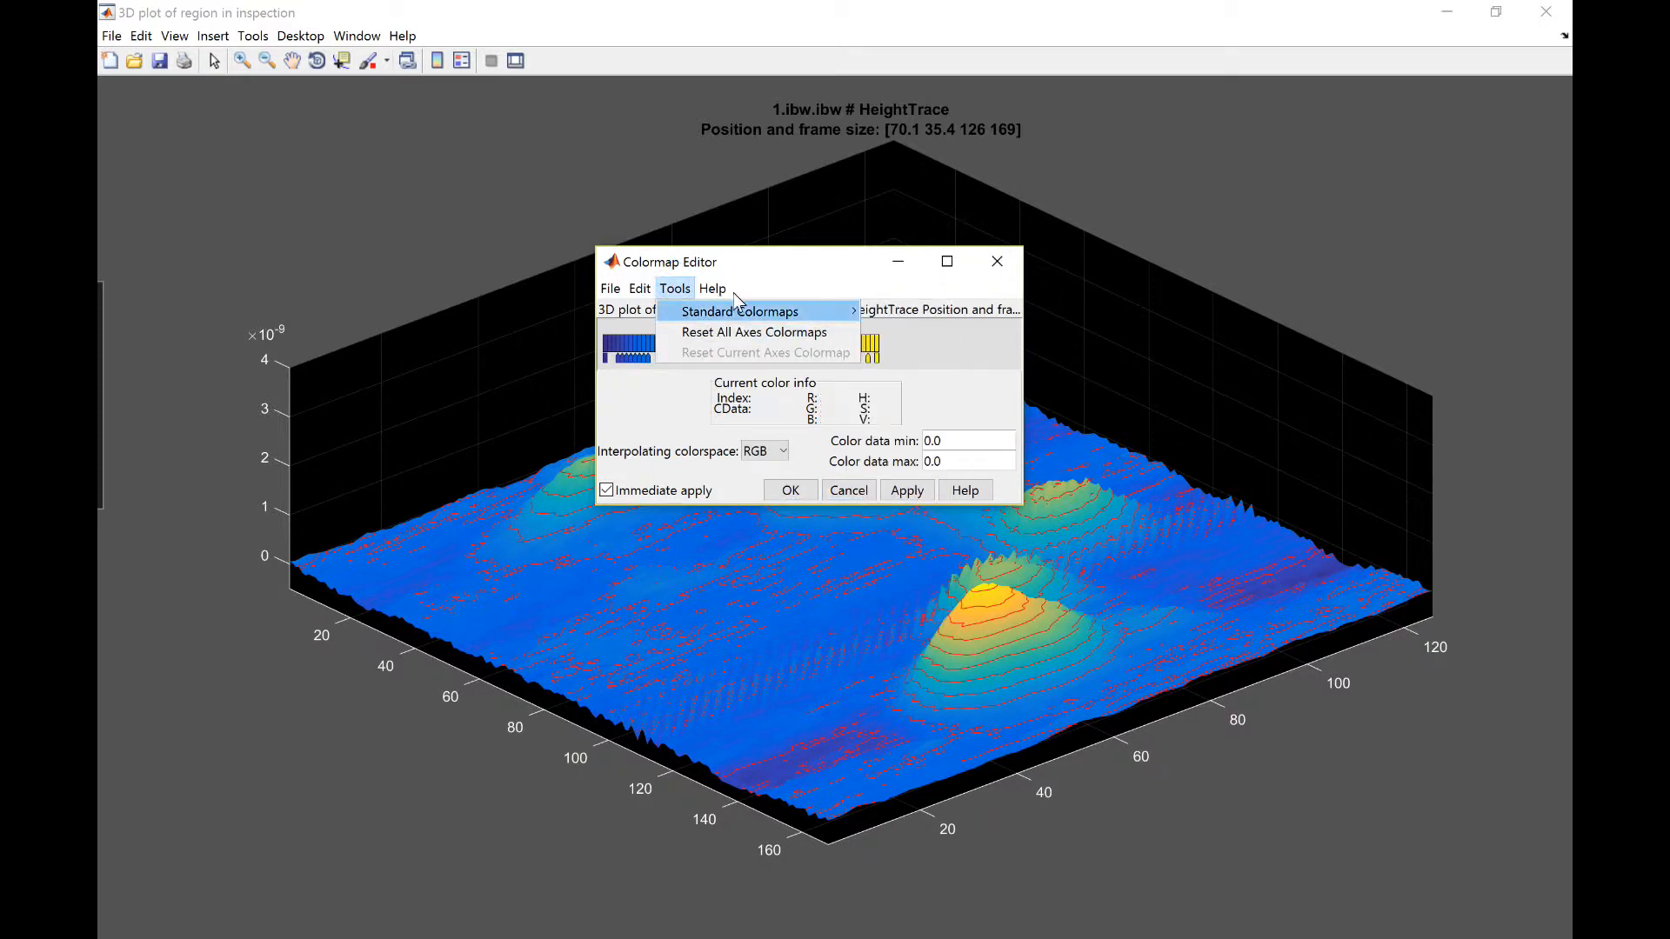
pyautogui.moveTo(819, 310)
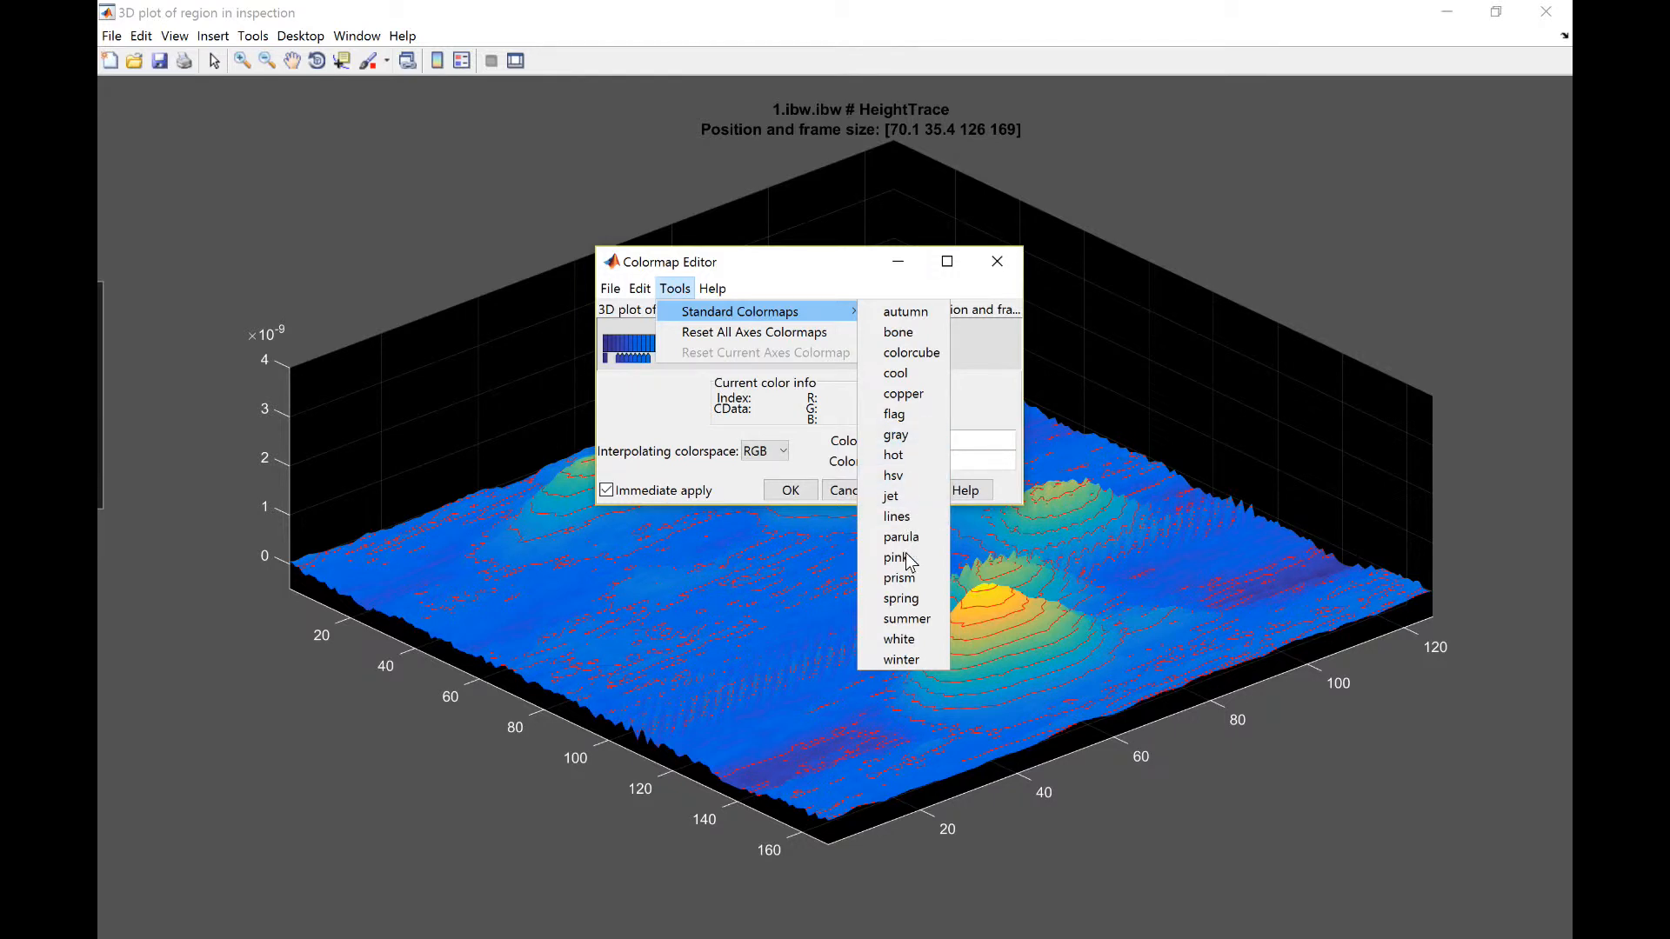
pyautogui.click(906, 619)
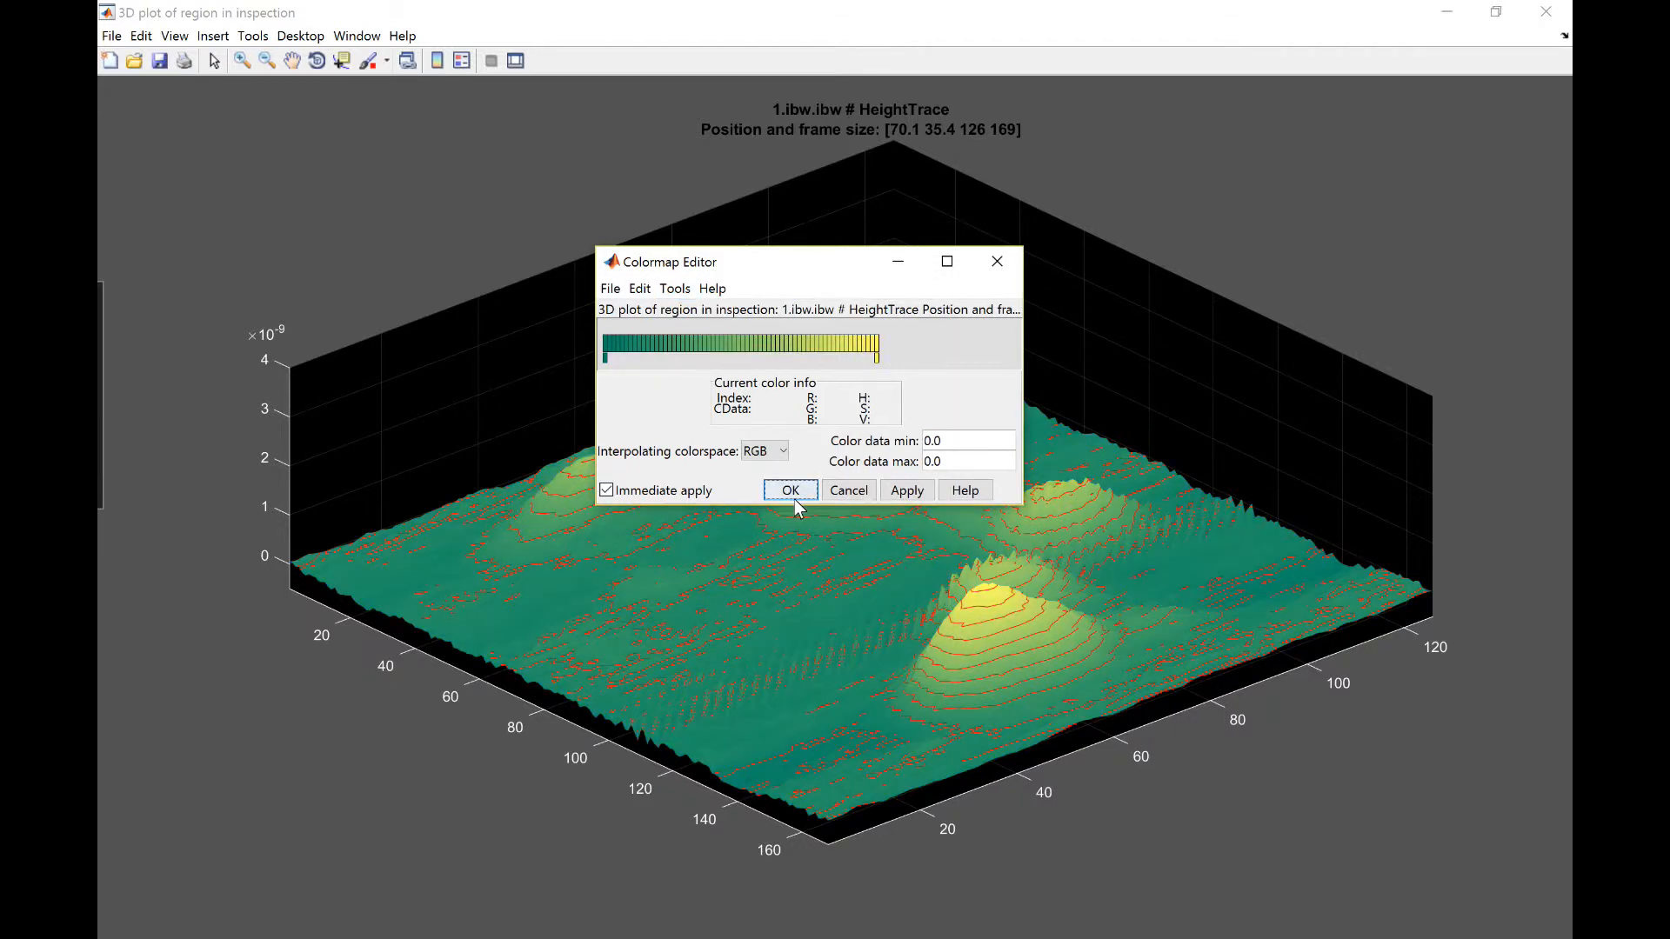
pyautogui.click(791, 490)
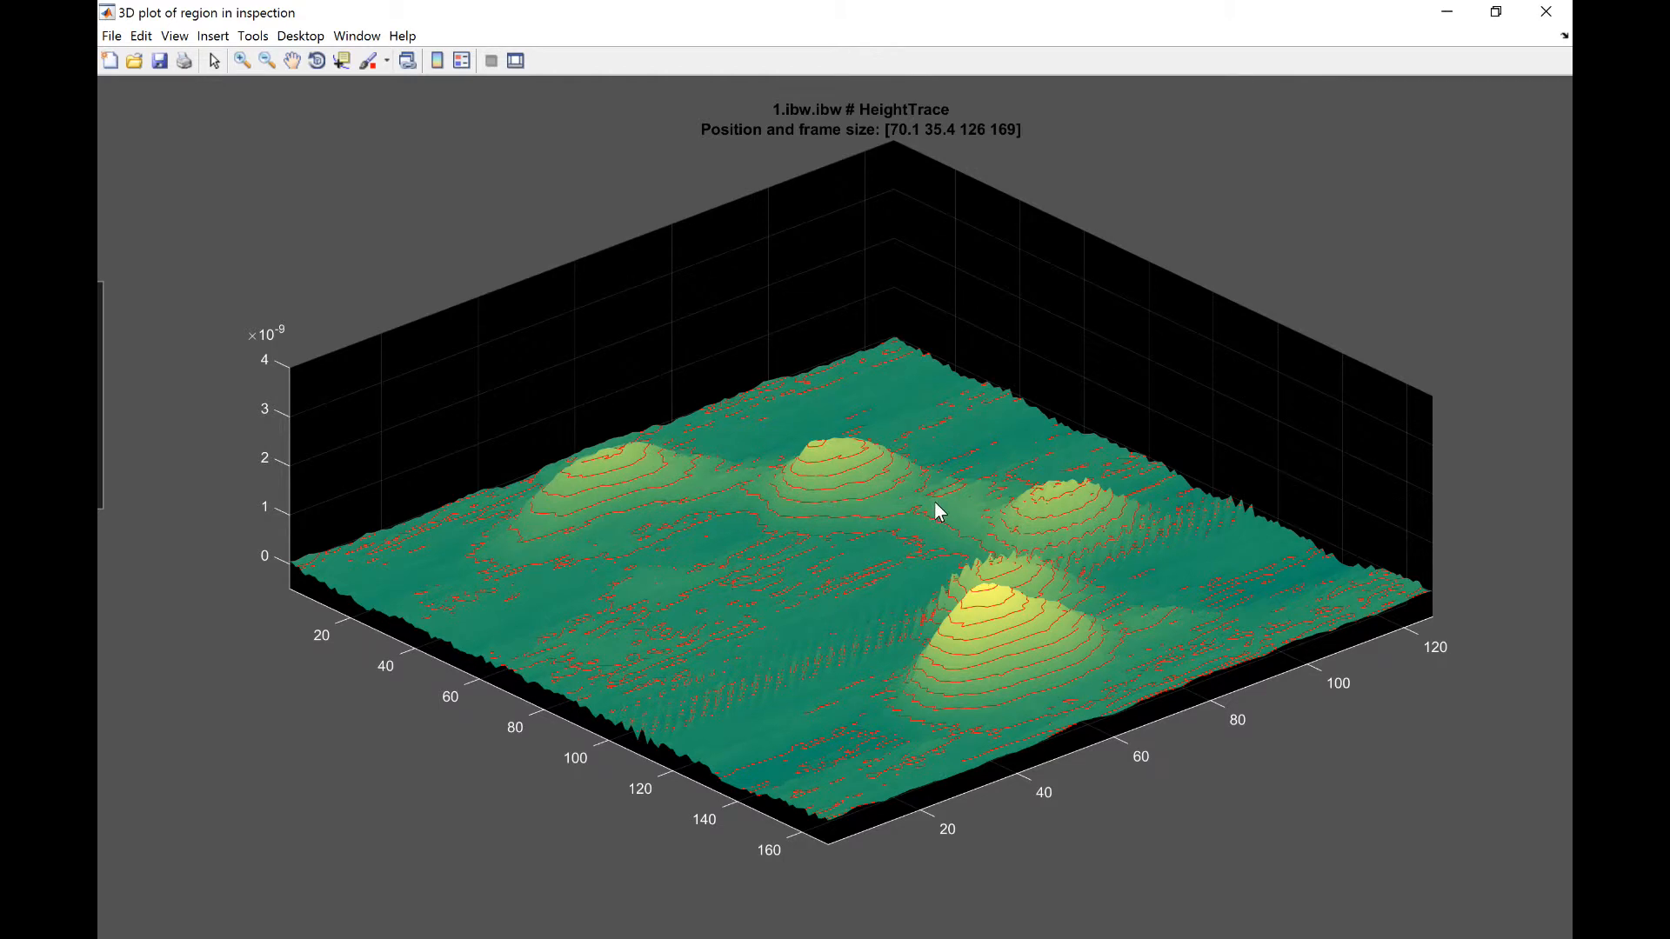
# Step: Overlay the PhaseTrace channel on the 3D surface and turn off the contour overlay
pyautogui.rightClick(937, 510)
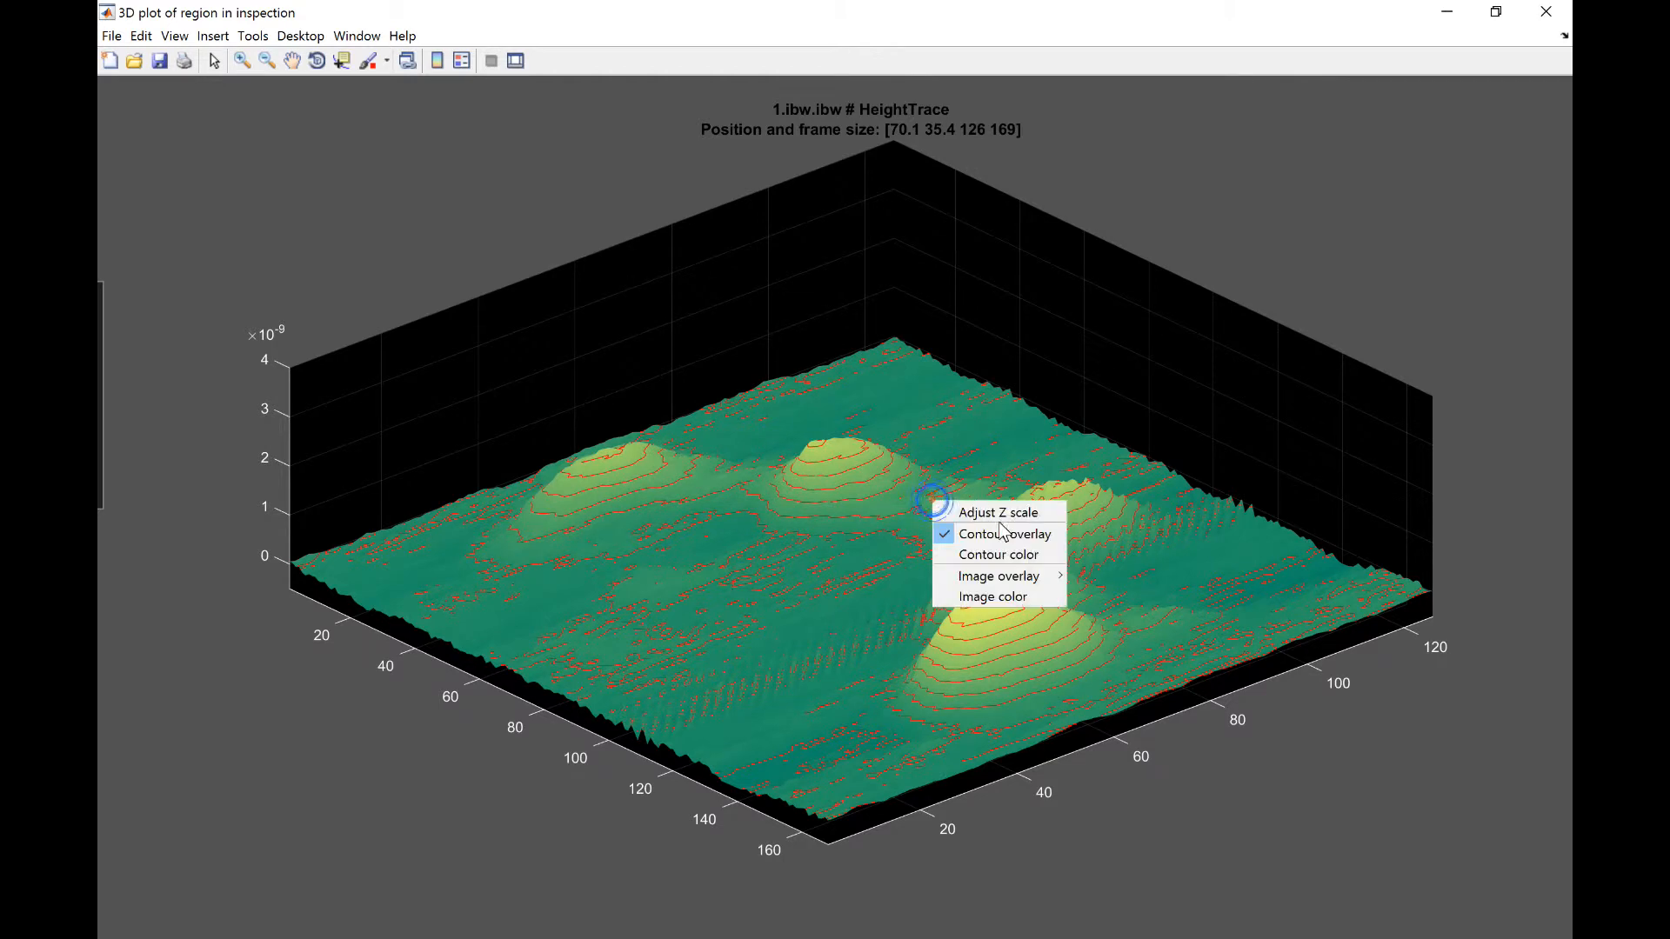
pyautogui.moveTo(1007, 576)
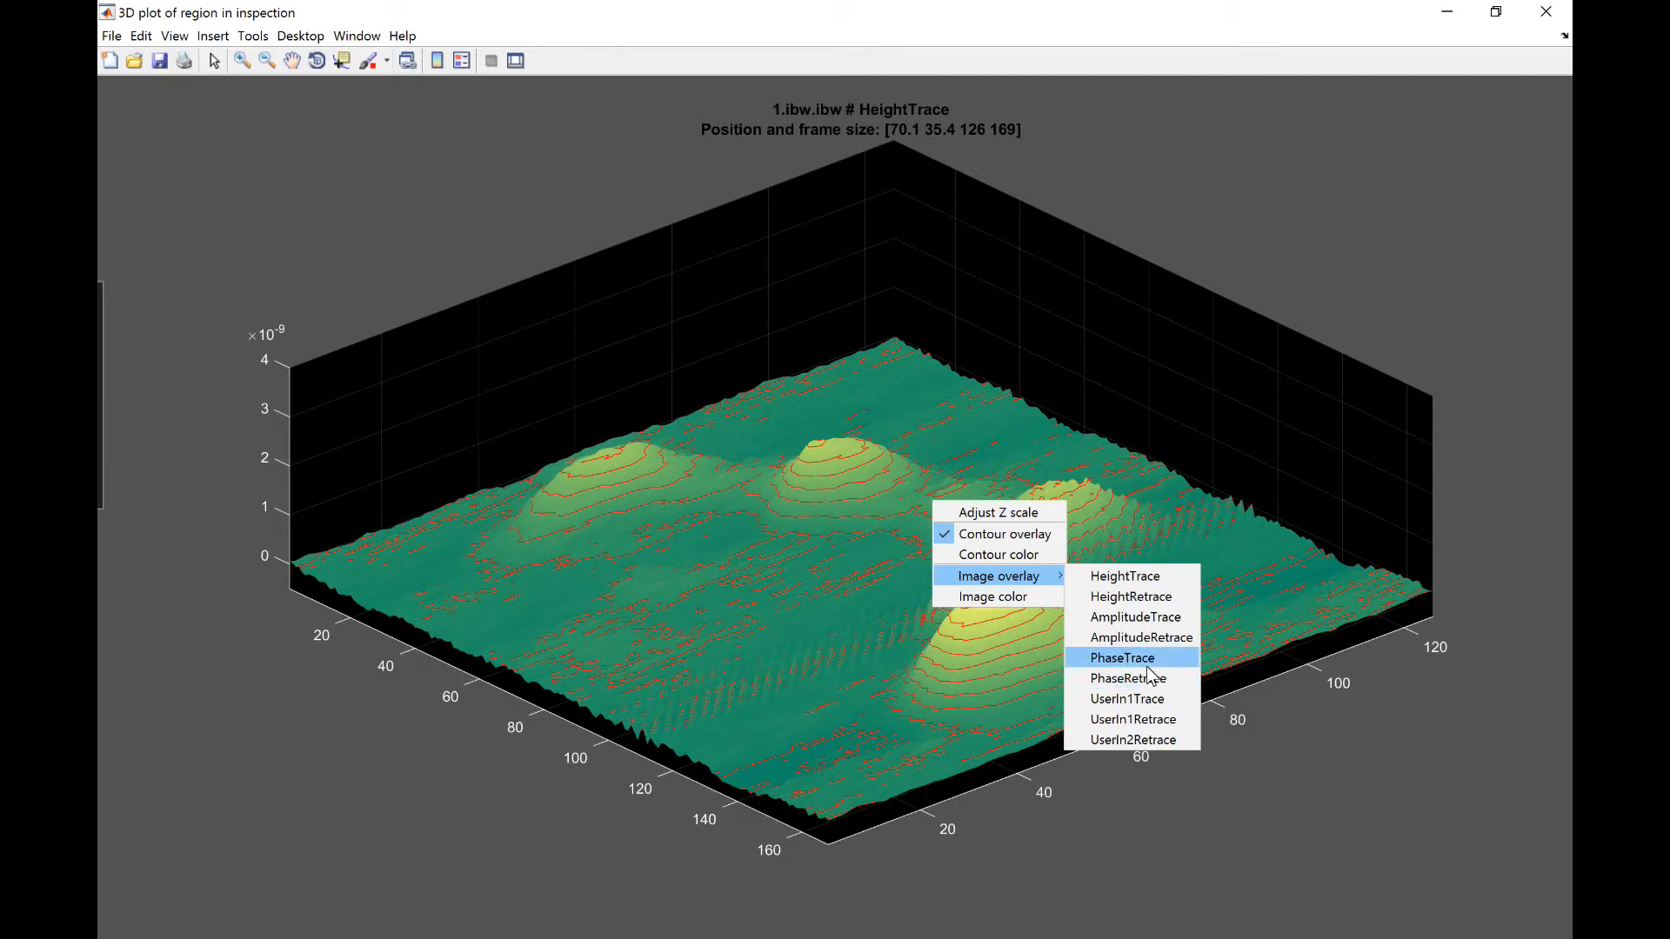
pyautogui.click(1160, 660)
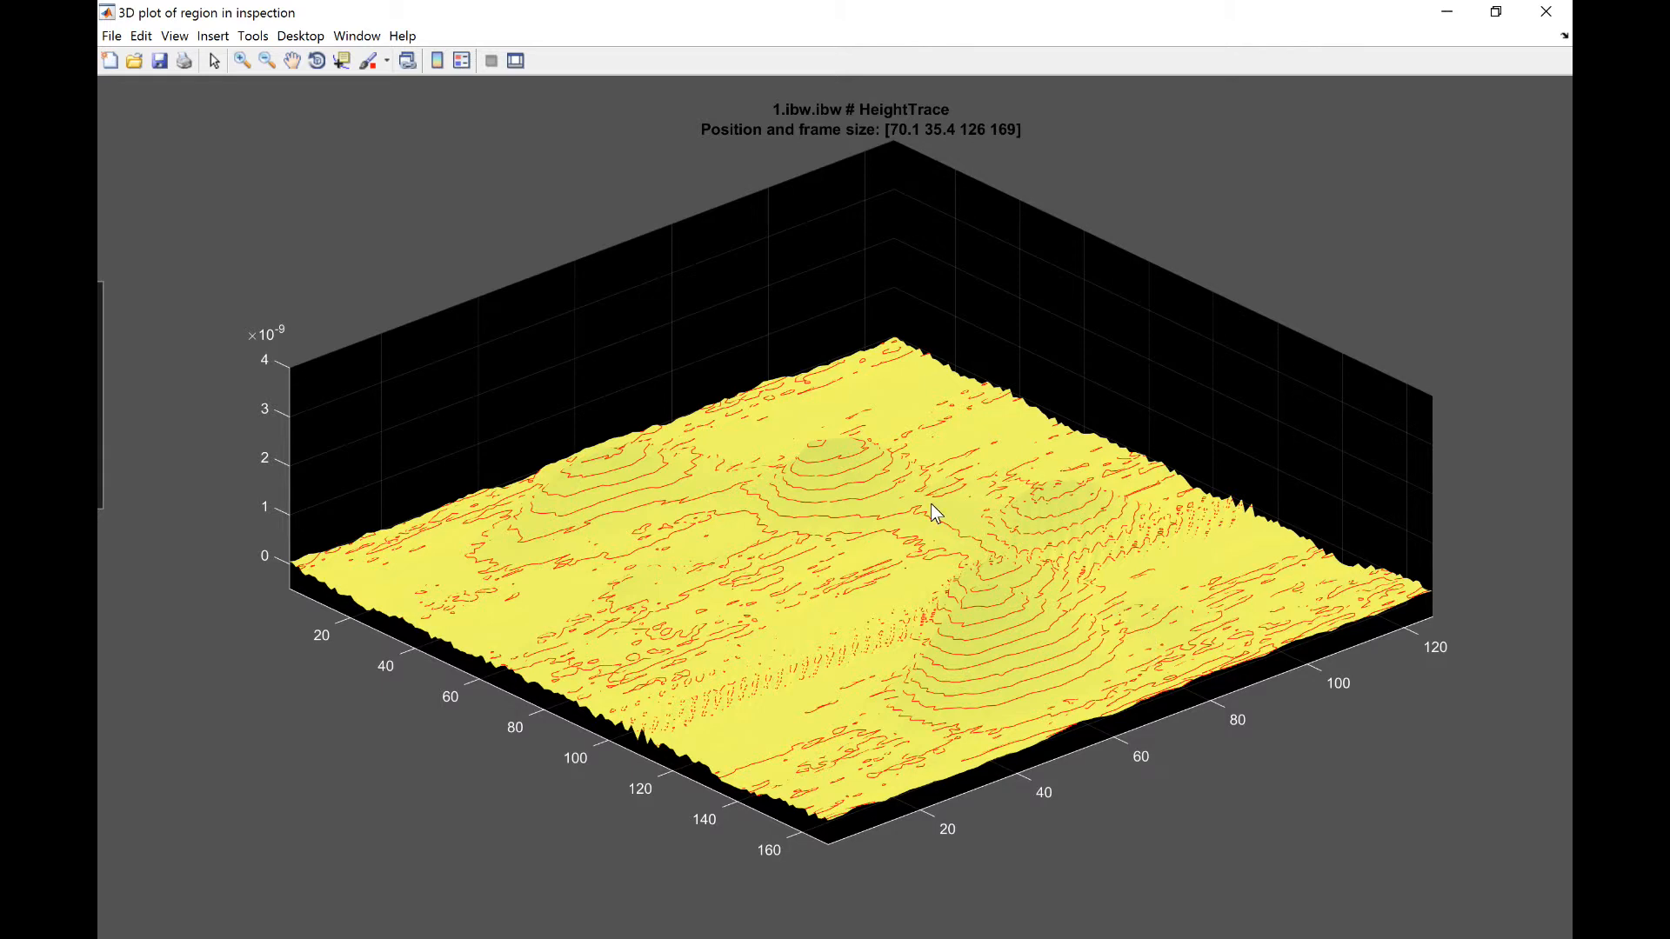
pyautogui.rightClick(1017, 545)
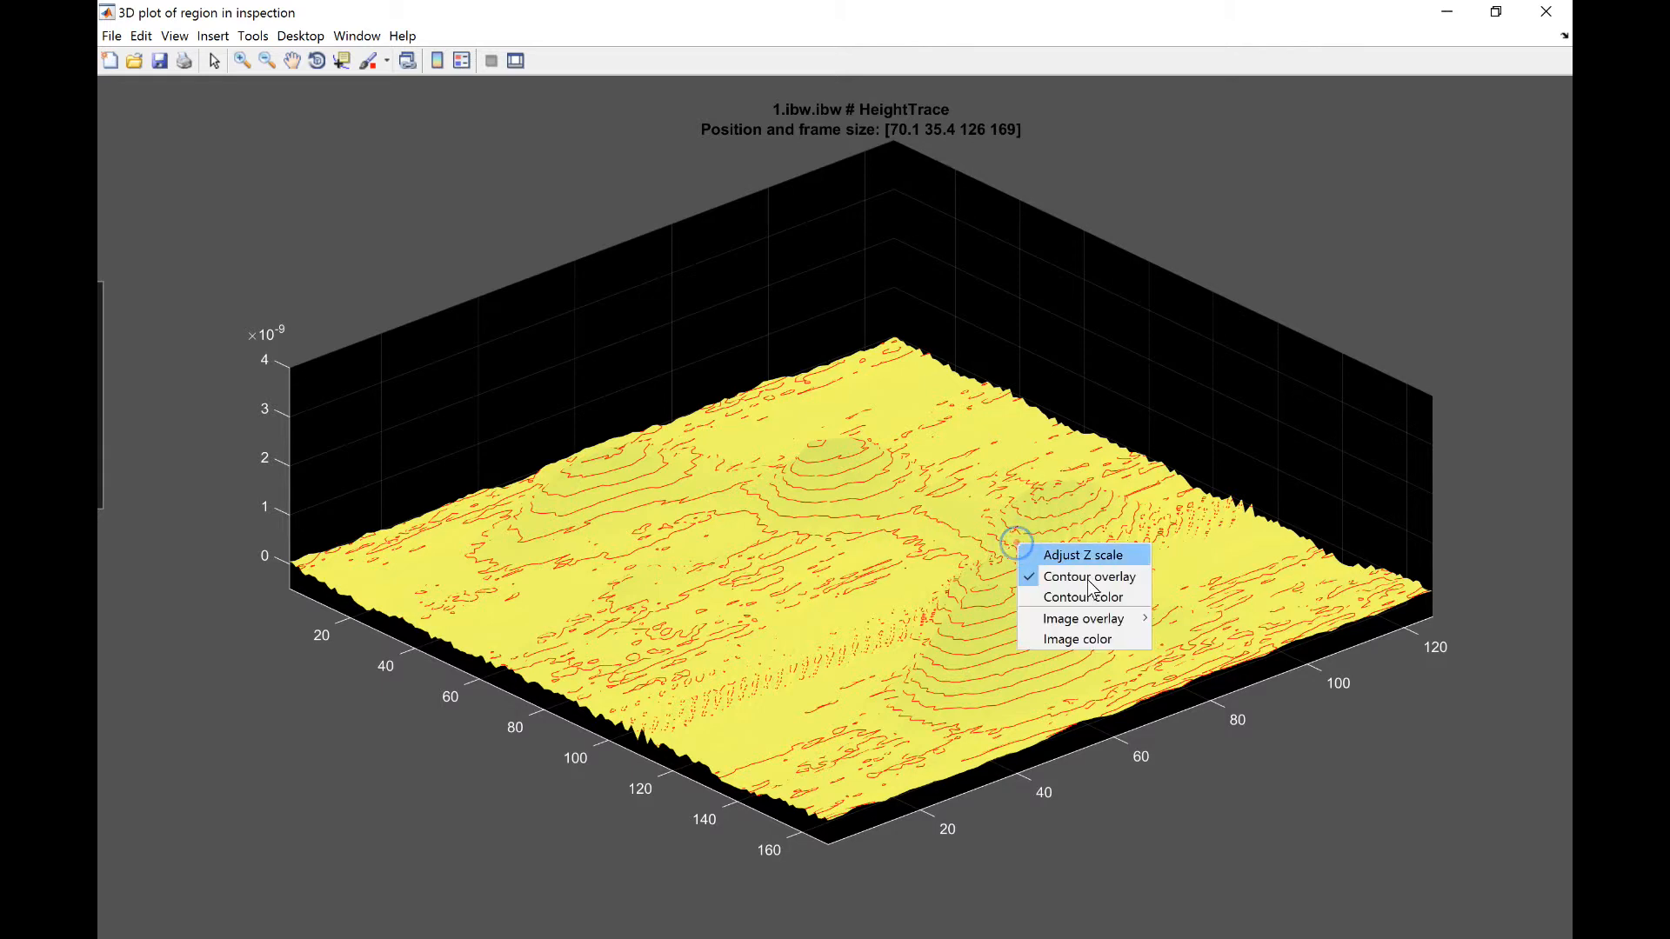
pyautogui.click(1079, 581)
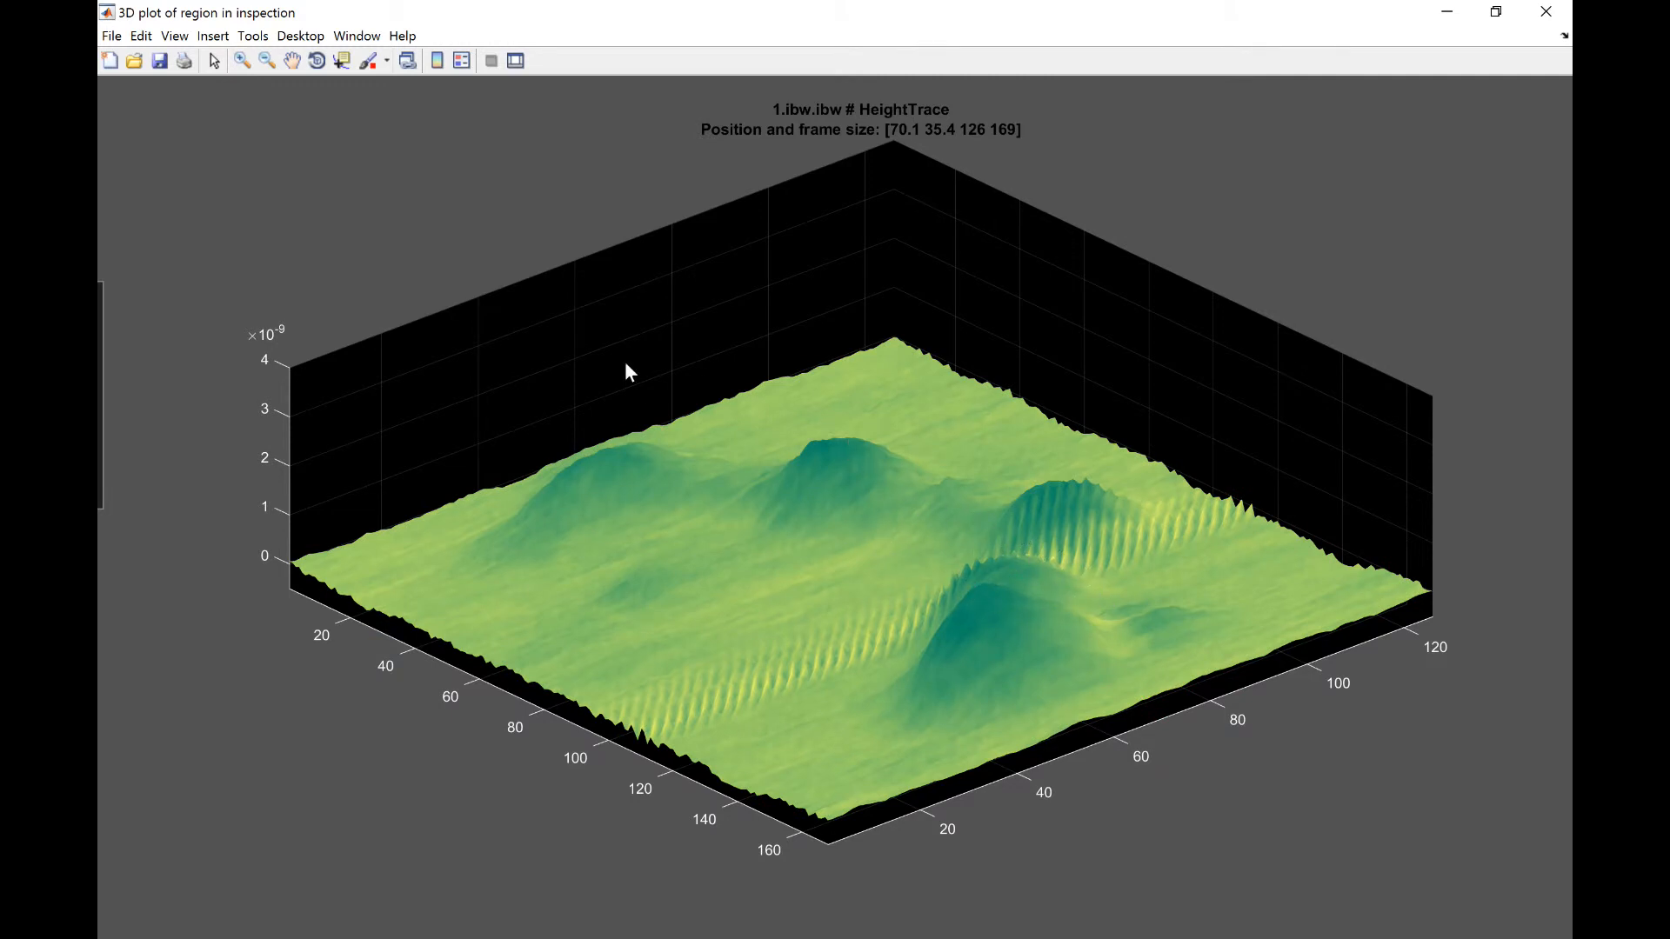
# Step: Rotate the 3D plot to examine the phase overlay from several angles, and close the plot window
pyautogui.click(316, 61)
pyautogui.moveTo(920, 557); pyautogui.dragTo(811, 590)
pyautogui.moveTo(782, 571)
pyautogui.mouseDown()
pyautogui.moveTo(737, 550)
pyautogui.moveTo(807, 603)
pyautogui.moveTo(755, 572)
pyautogui.mouseUp()
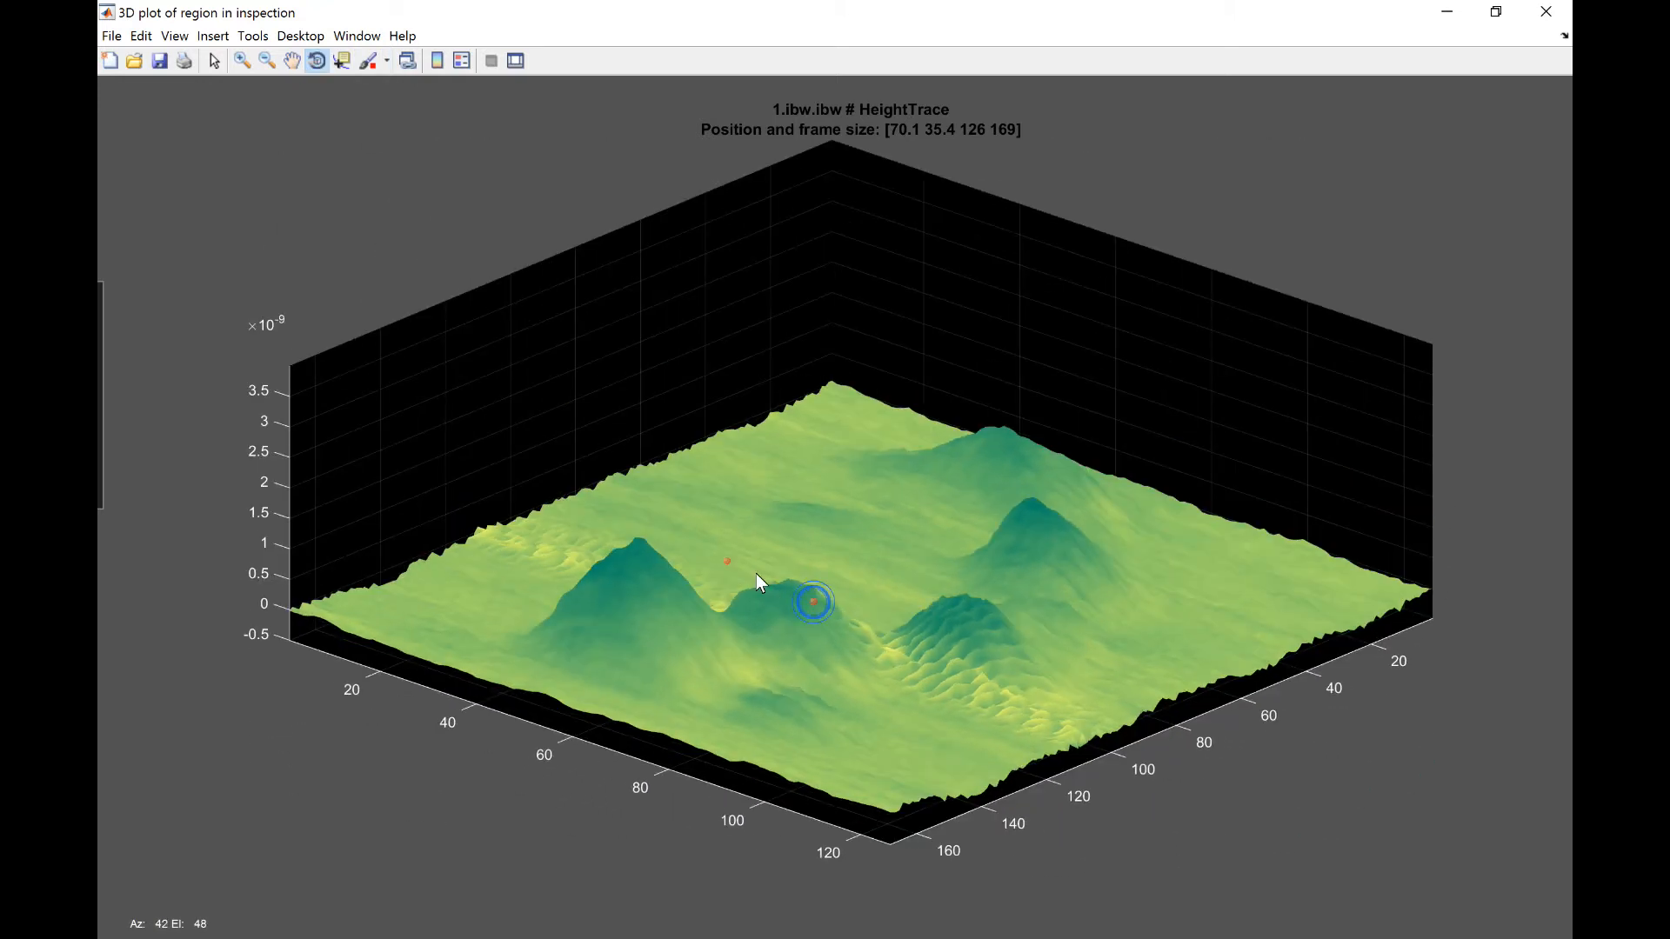
pyautogui.moveTo(875, 609); pyautogui.dragTo(1494, 81)
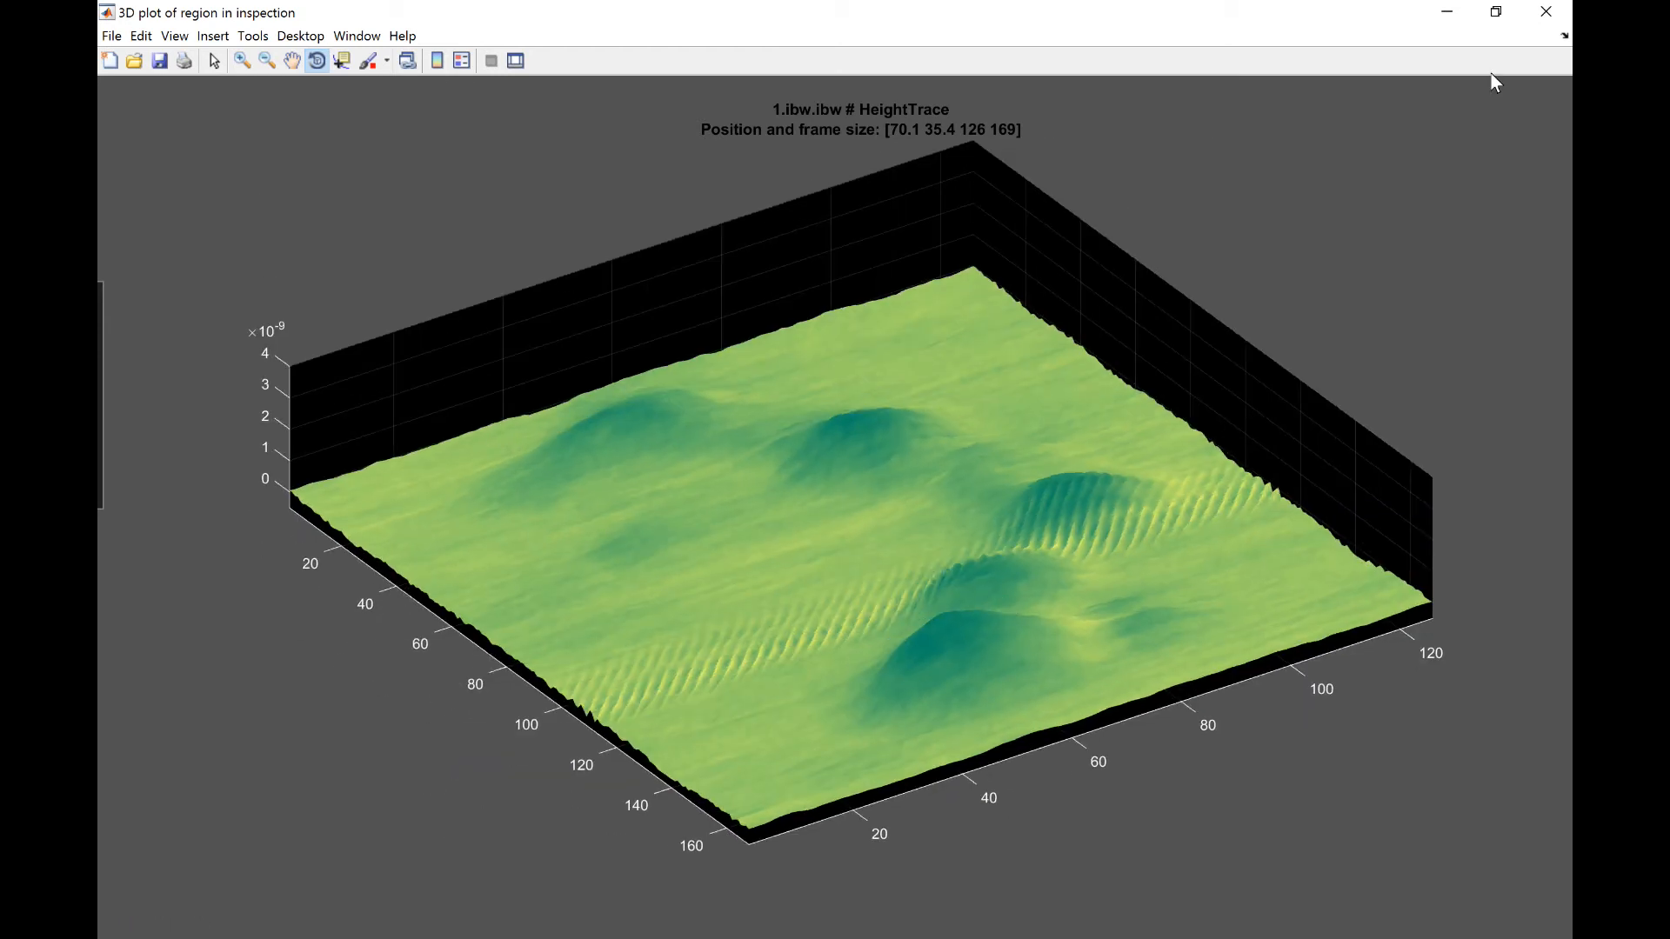
pyautogui.click(1541, 13)
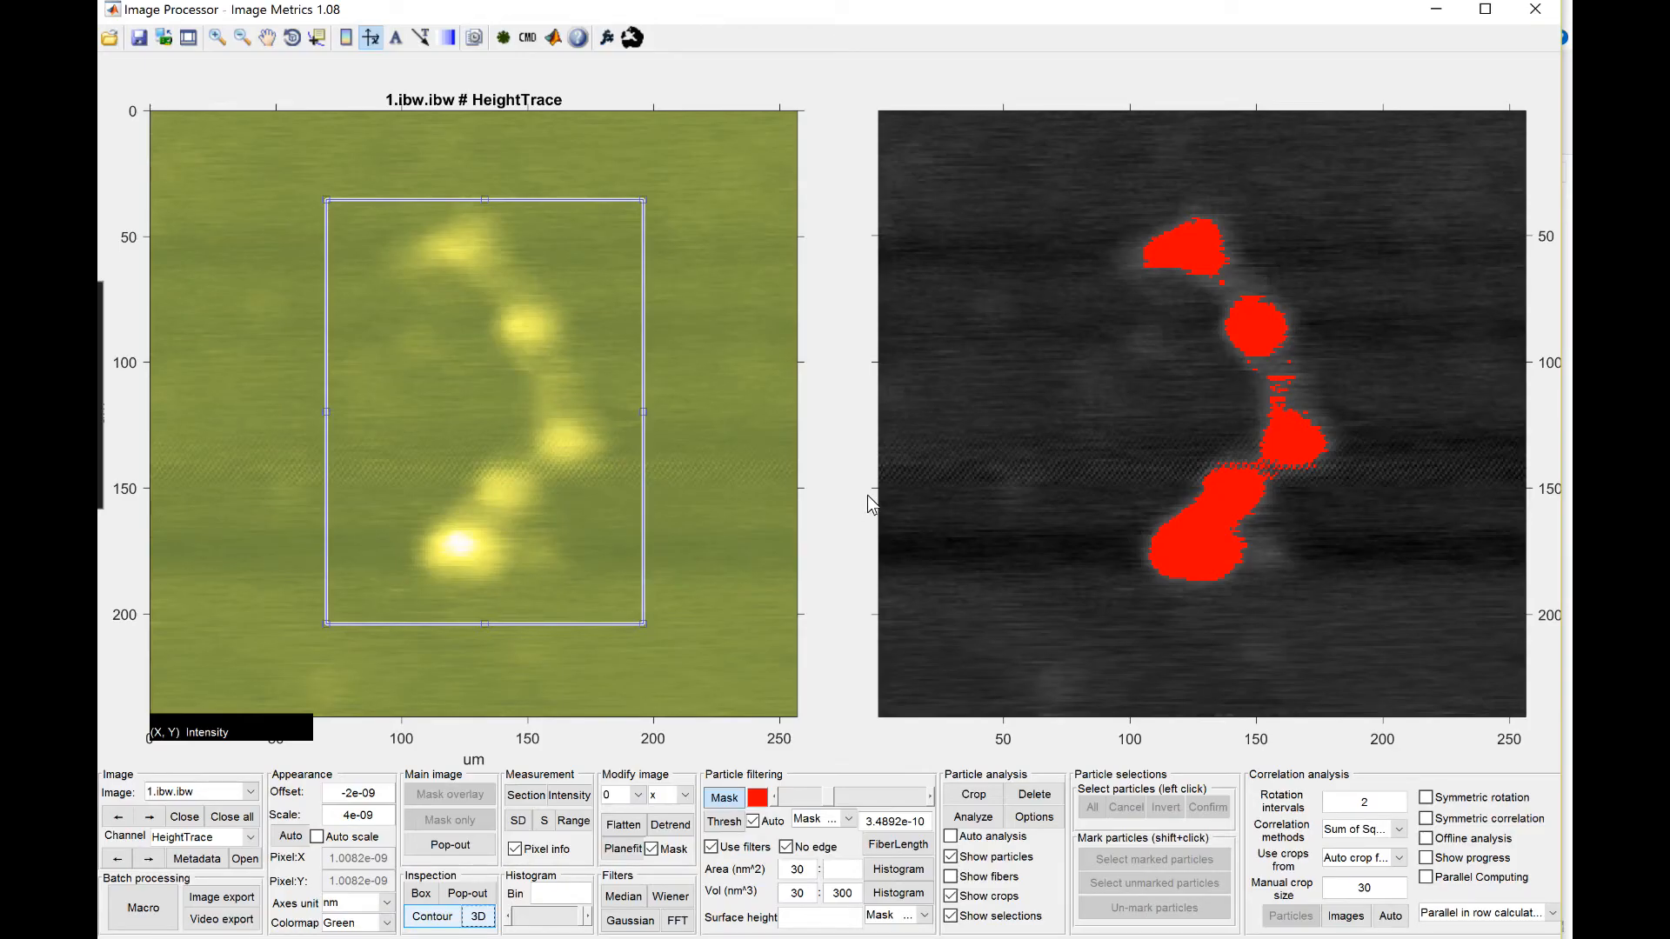